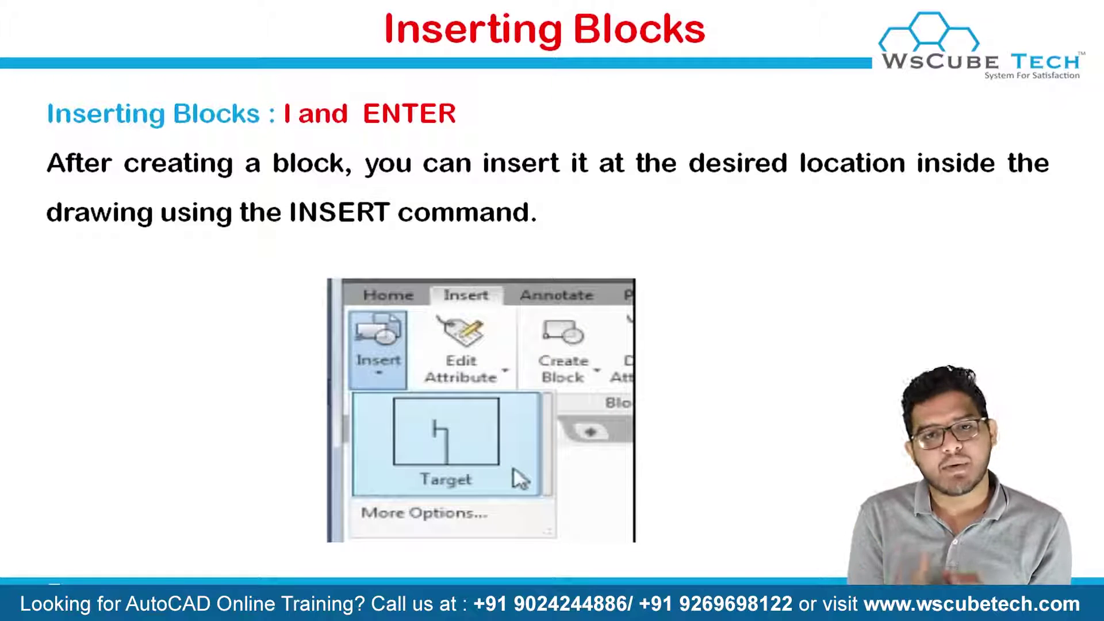
Step: Leave the Inserting Blocks slideshow and switch to the AutoCAD window
{"action": "key", "text": "alt+Tab"}
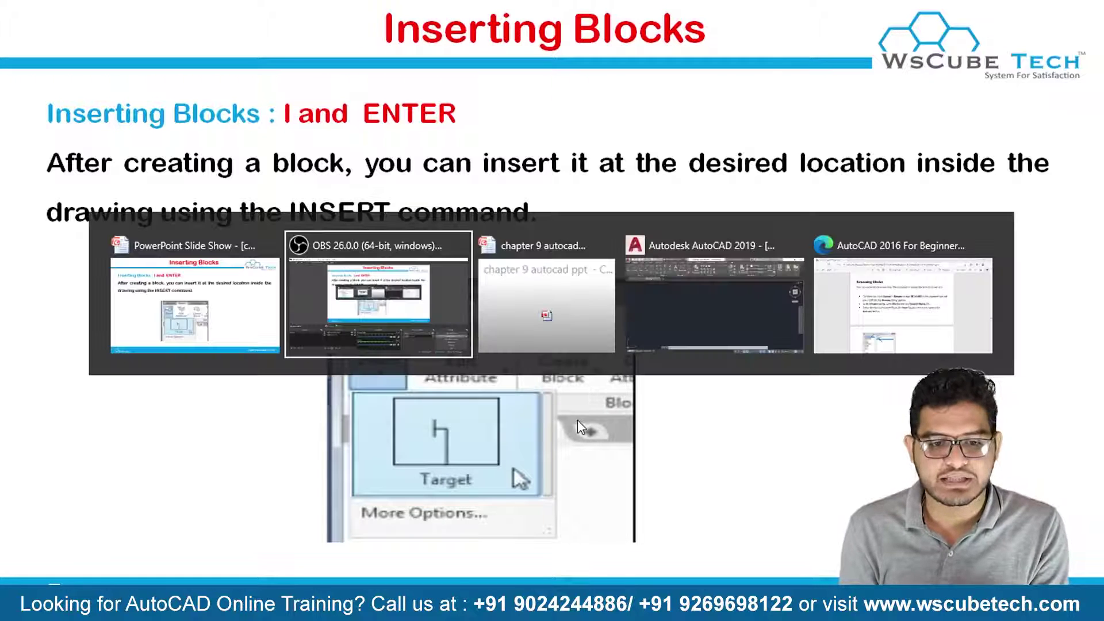
{"action": "key", "text": "alt+Tab"}
{"action": "key", "text": "alt+Tab"}
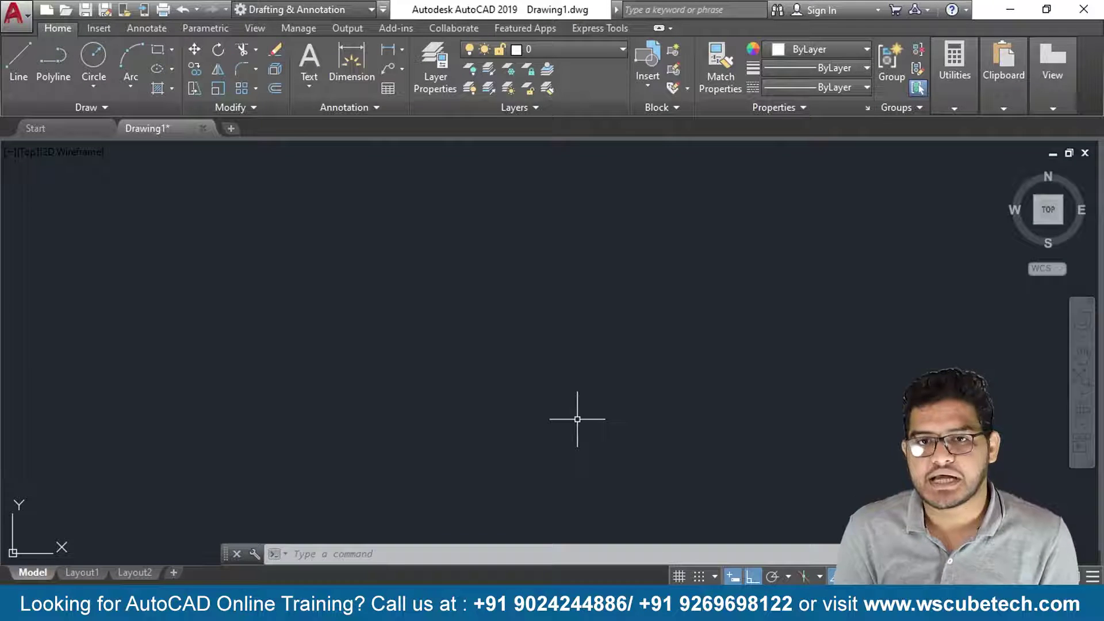
Step: Preview the Block panel's Insert gallery, close it, and begin the I (INSERT) command
{"action": "left_click", "coordinate": [647, 85]}
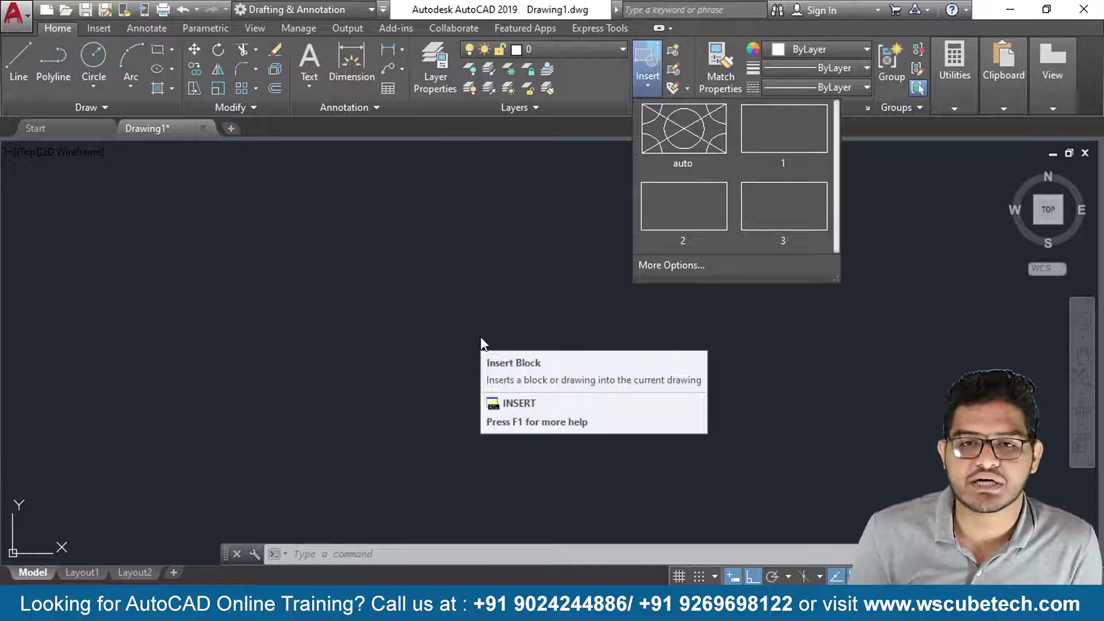
{"action": "left_click", "coordinate": [450, 309]}
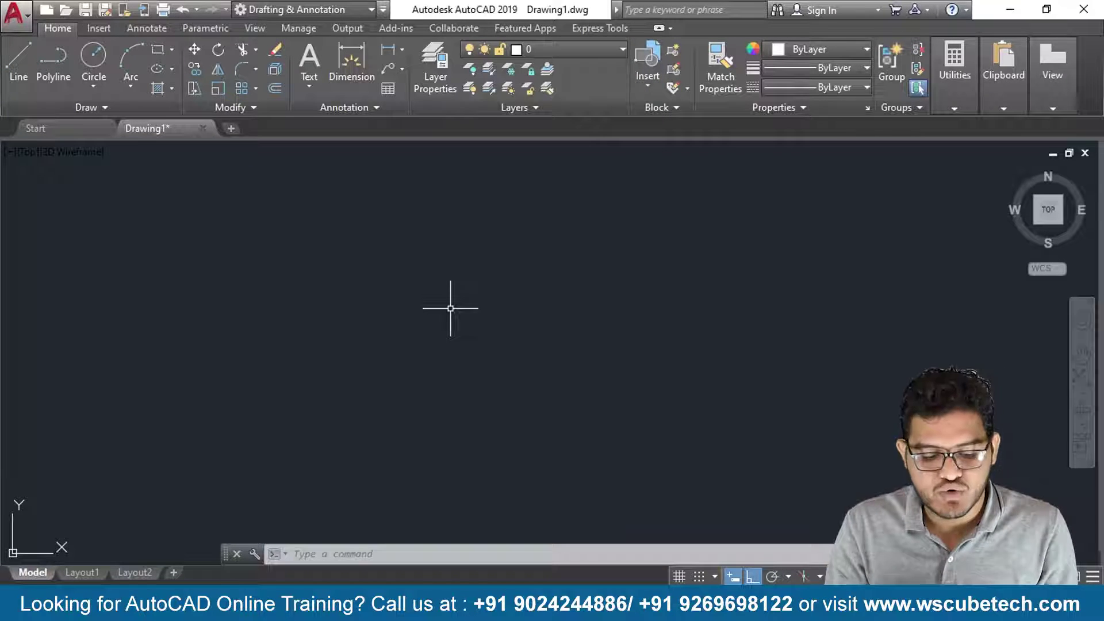
{"action": "type", "text": "I"}
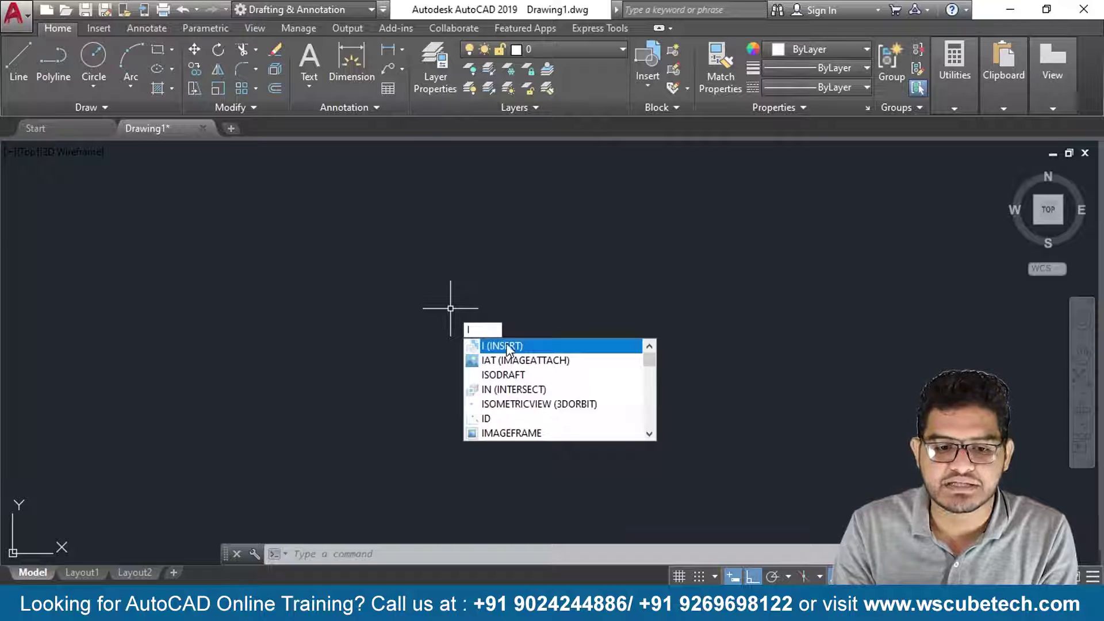
Step: Choose the 'auto' block in the Insert dialog, briefly checking the Browse file chooser
{"action": "key", "text": "Return"}
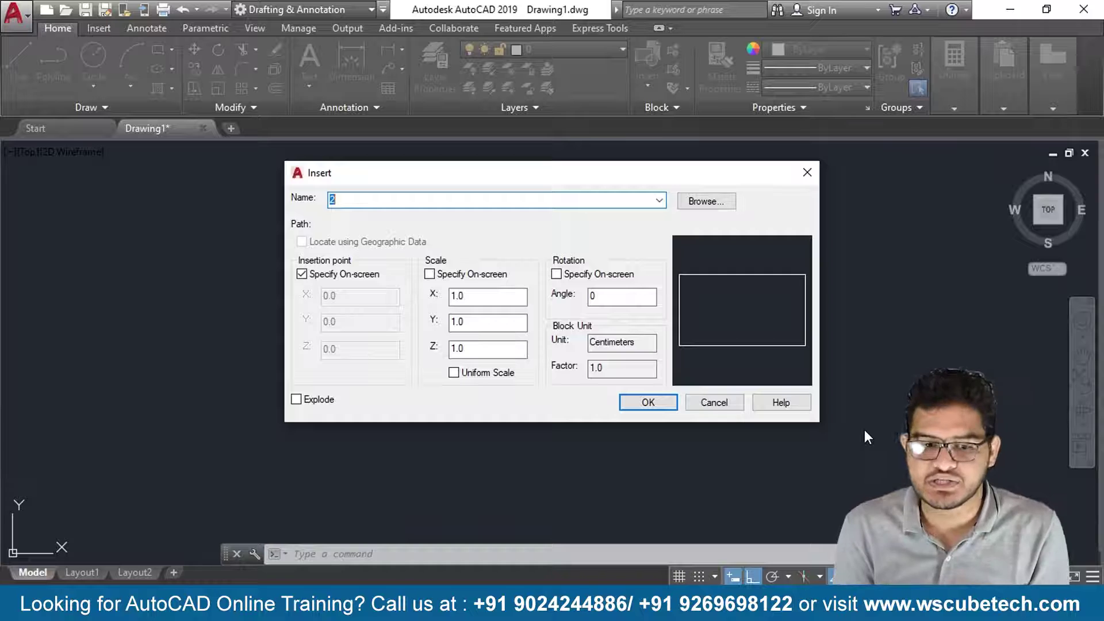
{"action": "left_click", "coordinate": [660, 200]}
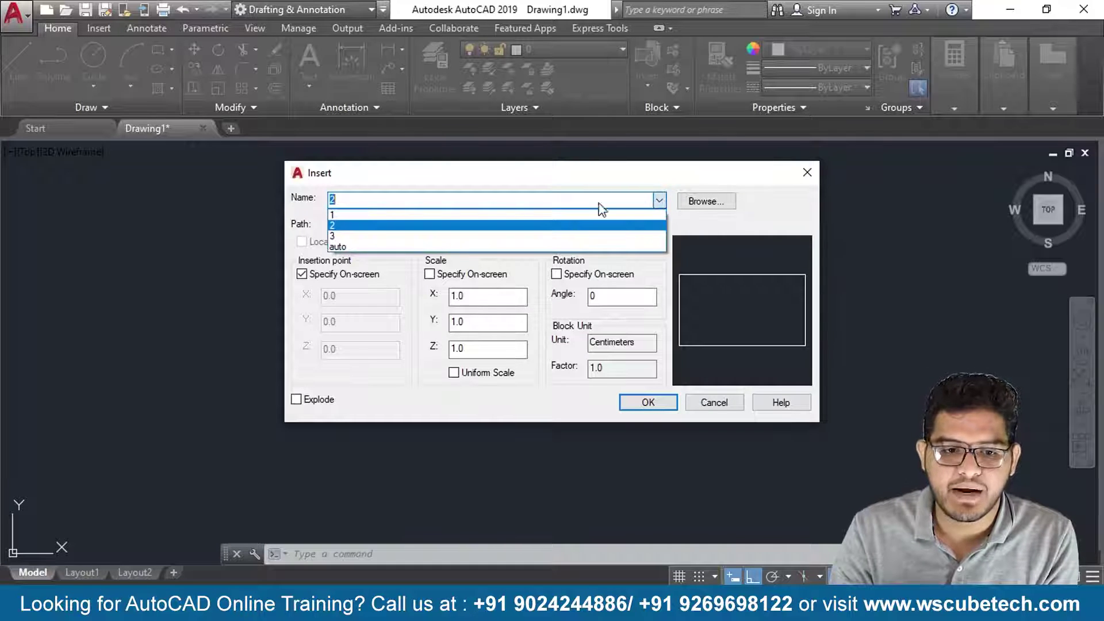
{"action": "left_click", "coordinate": [363, 223]}
{"action": "key", "text": "Right"}
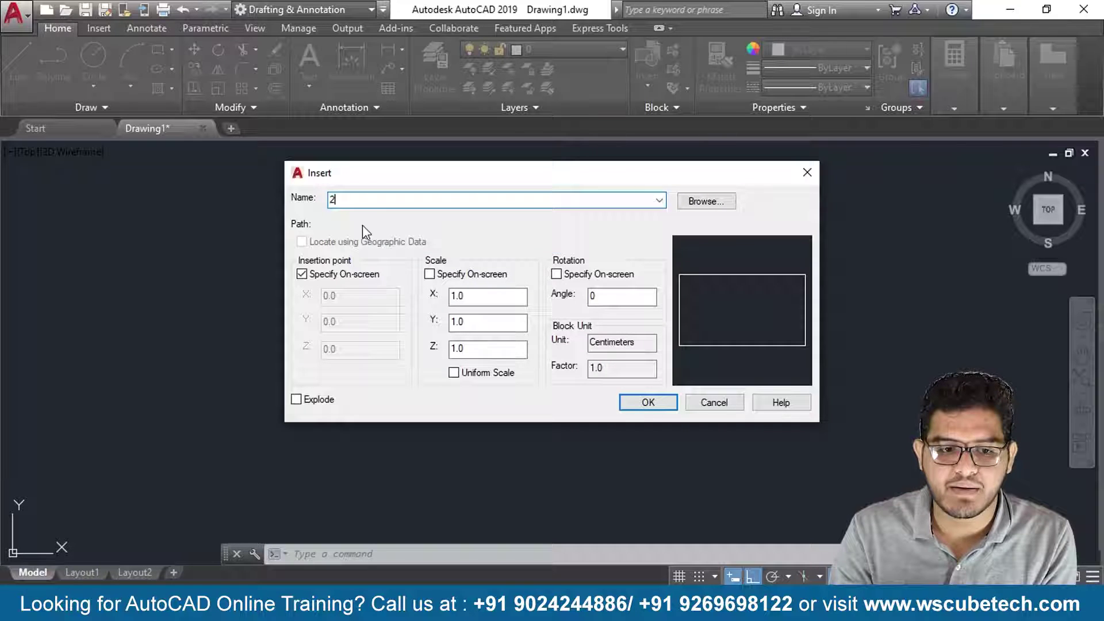
{"action": "left_click", "coordinate": [660, 201]}
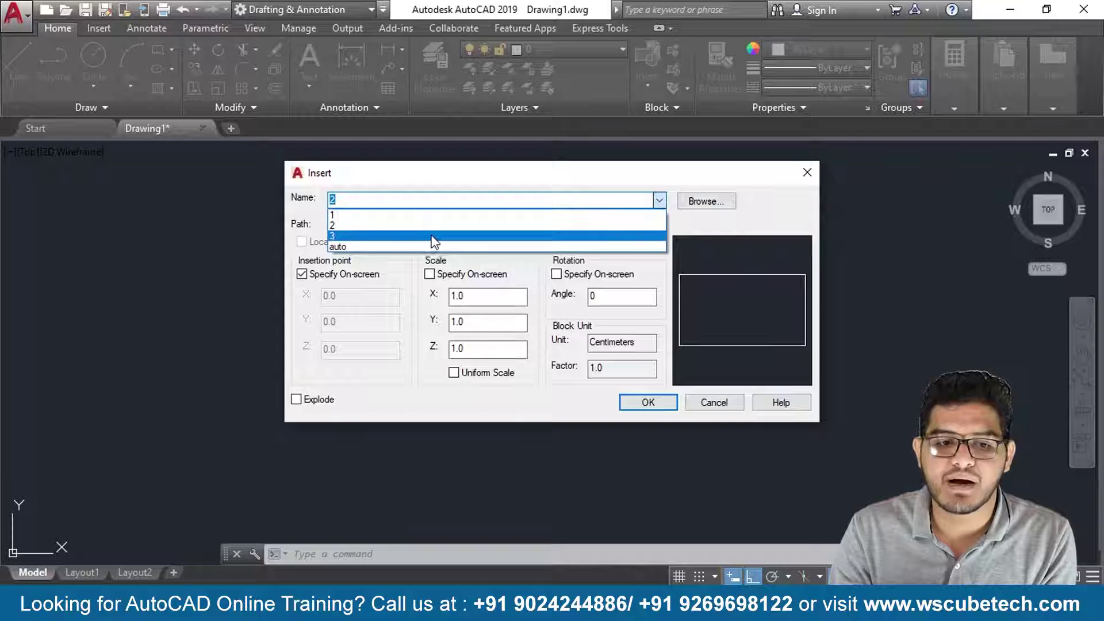
{"action": "left_click", "coordinate": [363, 246]}
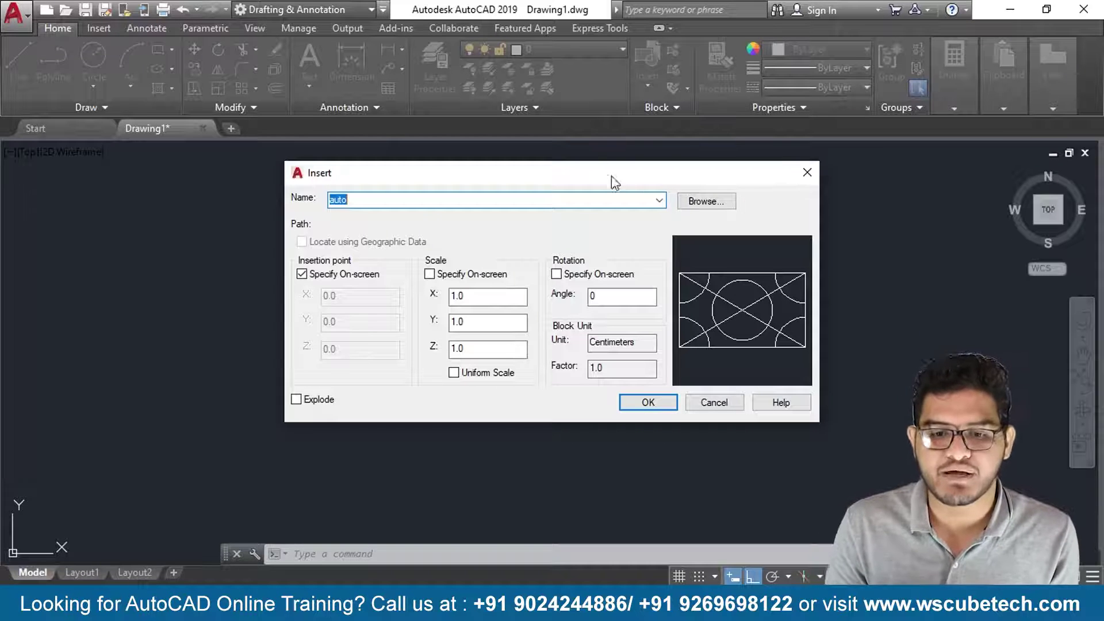
{"action": "left_click", "coordinate": [660, 200]}
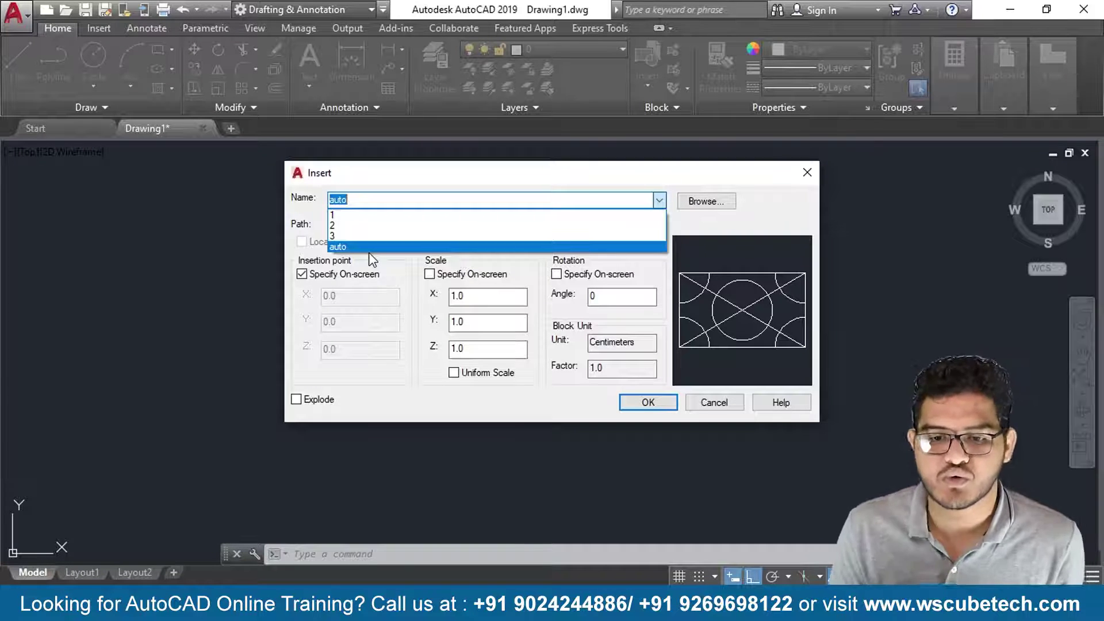
{"action": "left_click", "coordinate": [718, 220]}
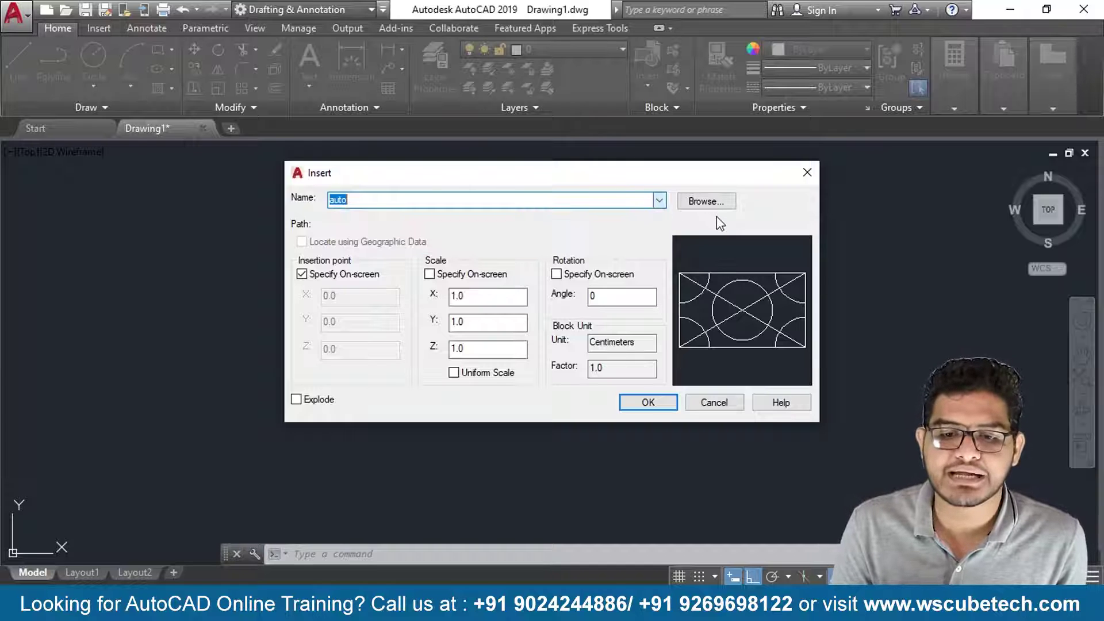
{"action": "left_click", "coordinate": [718, 205]}
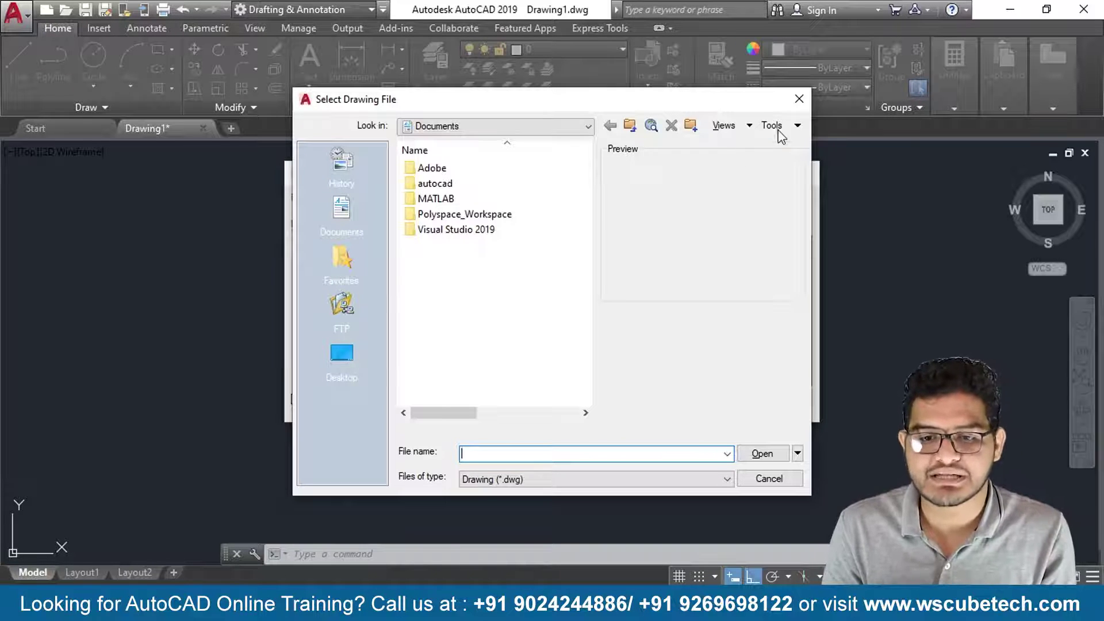
{"action": "left_click", "coordinate": [798, 99]}
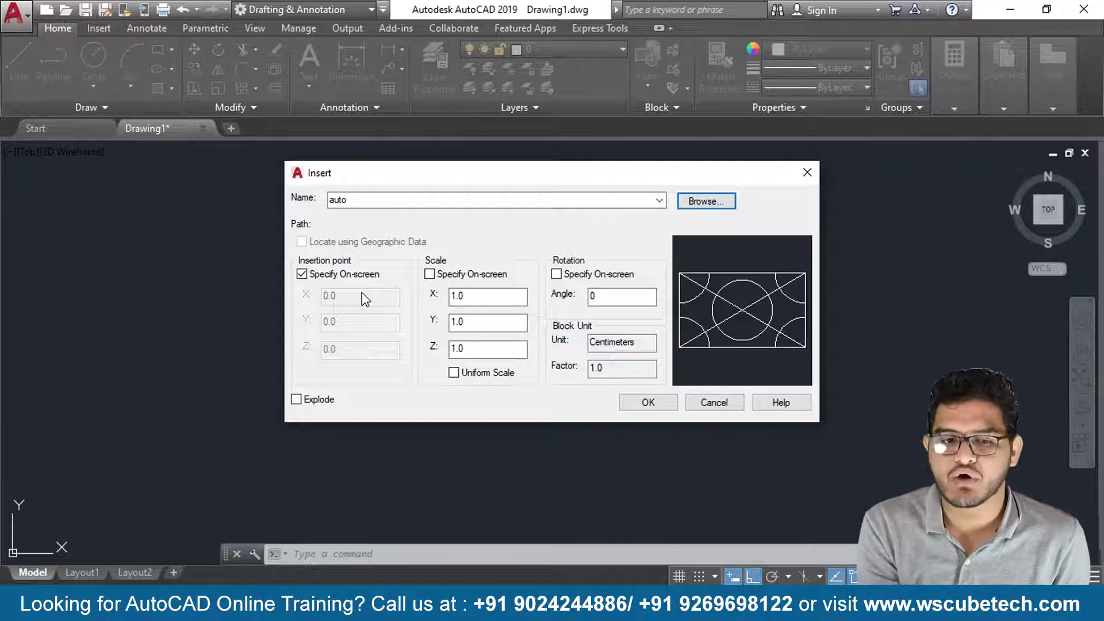
Step: Keep the insertion point as Specify On-screen and confirm inserting the 'auto' block
{"action": "left_click", "coordinate": [302, 274]}
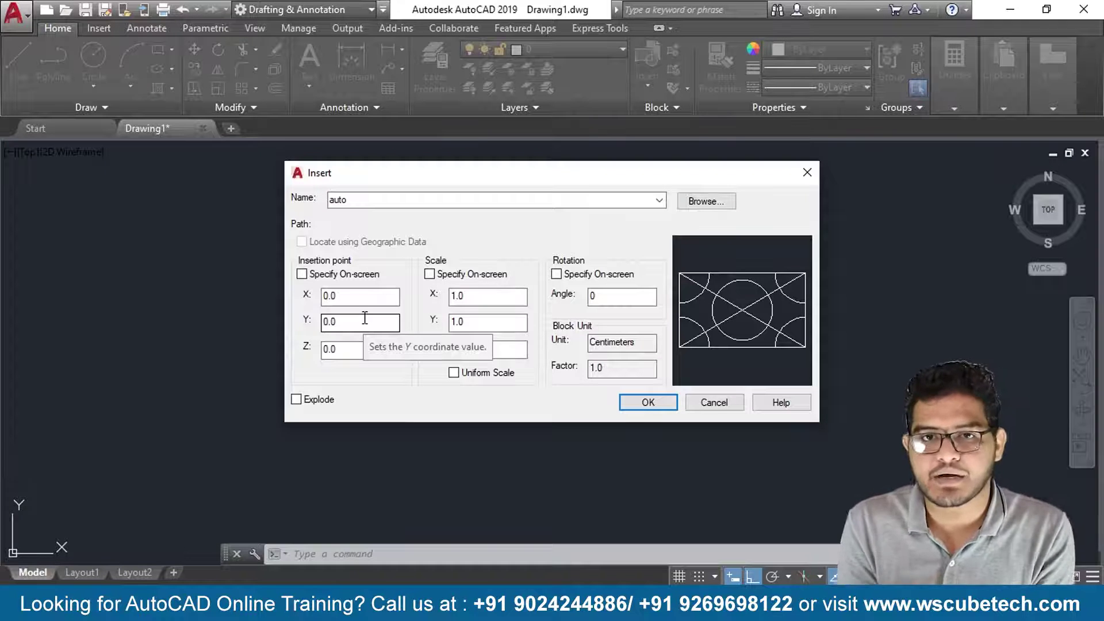
{"action": "left_click", "coordinate": [301, 274]}
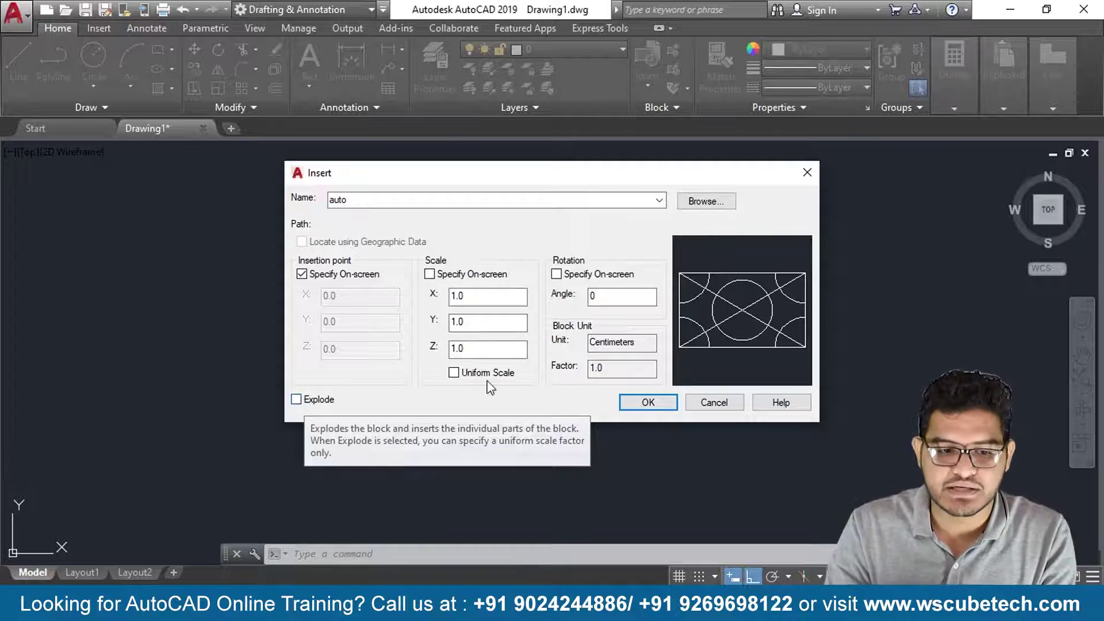
{"action": "left_click", "coordinate": [648, 402]}
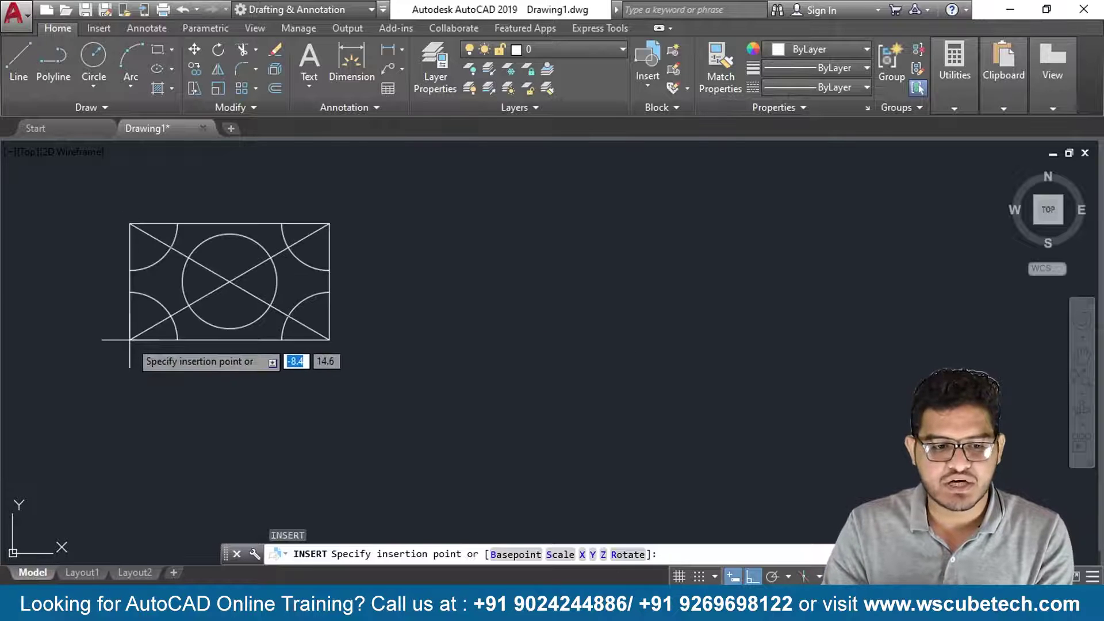
Step: Place the first auto block, then start inserting another auto block from the gallery
{"action": "left_click", "coordinate": [214, 347]}
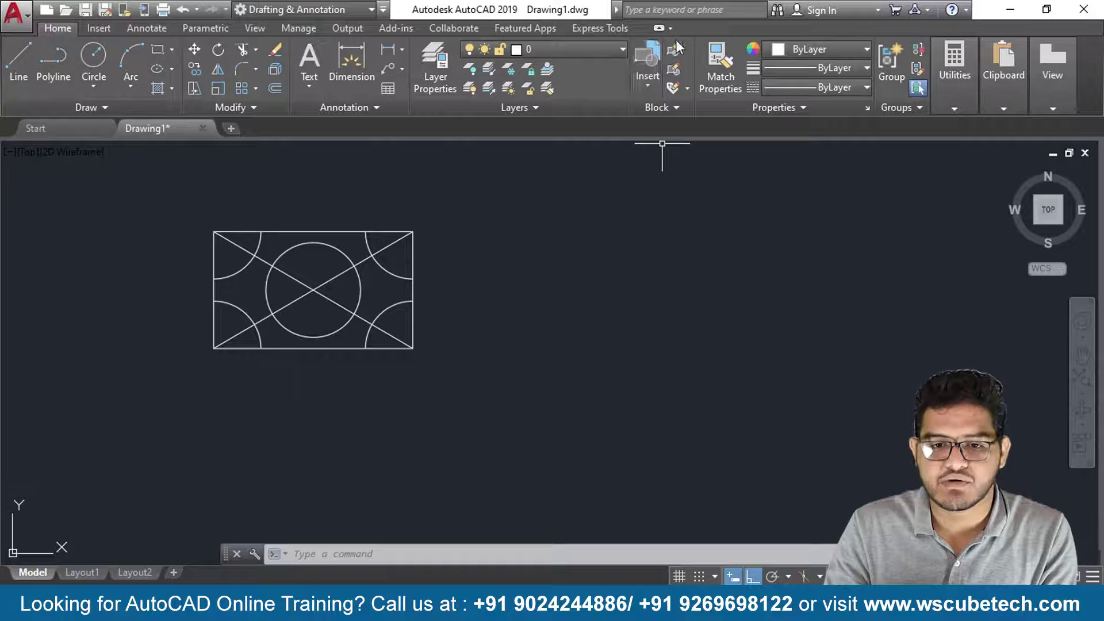
{"action": "left_click", "coordinate": [648, 84]}
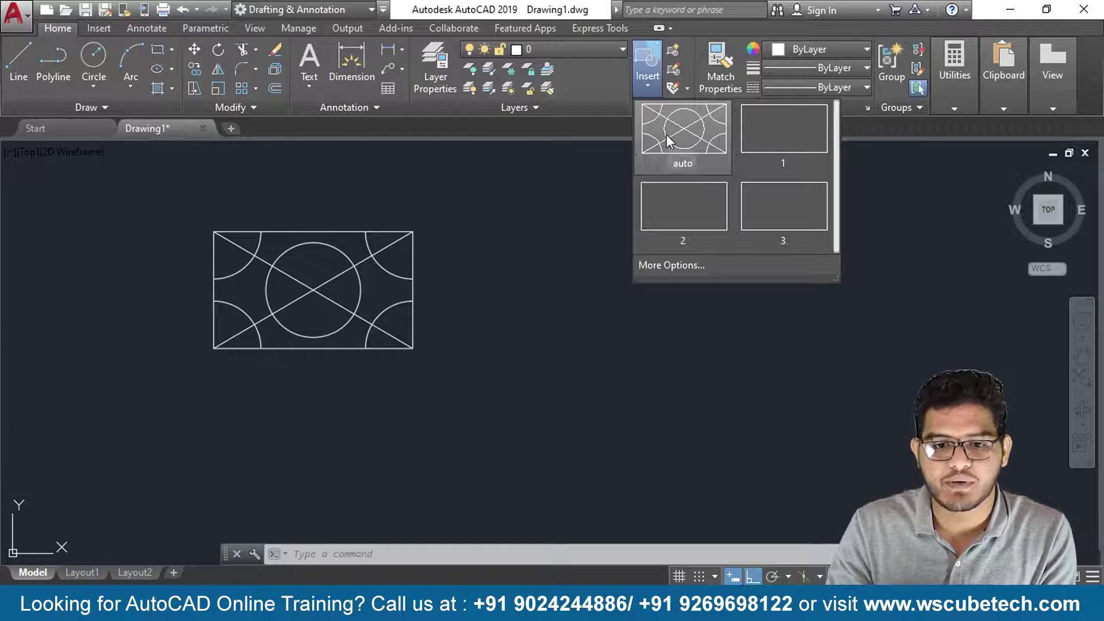
{"action": "left_click", "coordinate": [669, 141]}
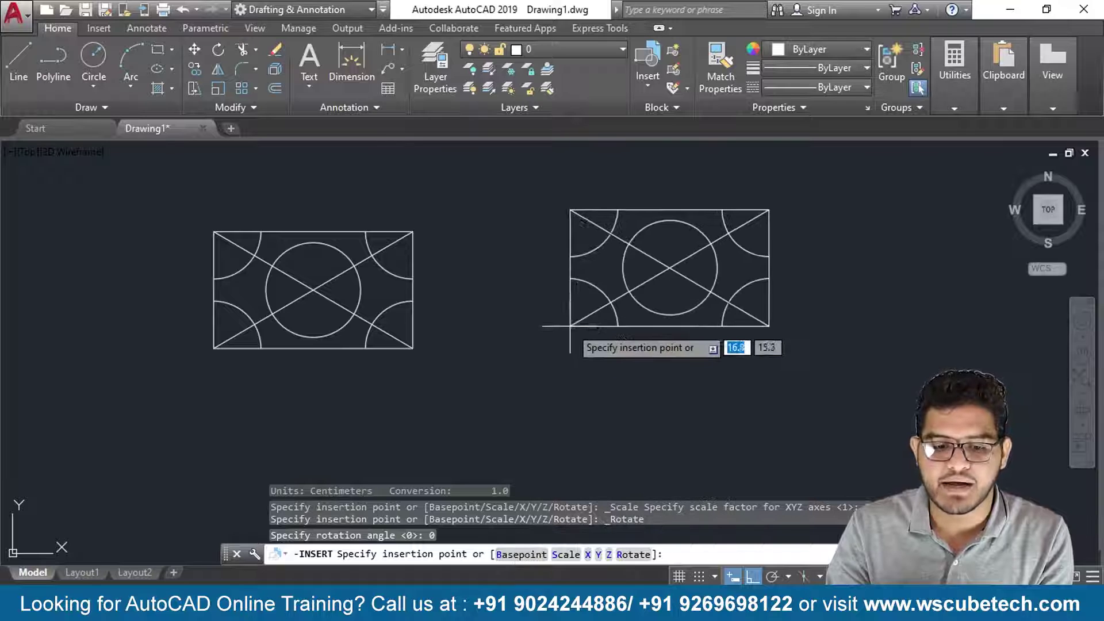
Step: Set the second auto block's base point to its centre and choose the Scale option
{"action": "type", "text": "b"}
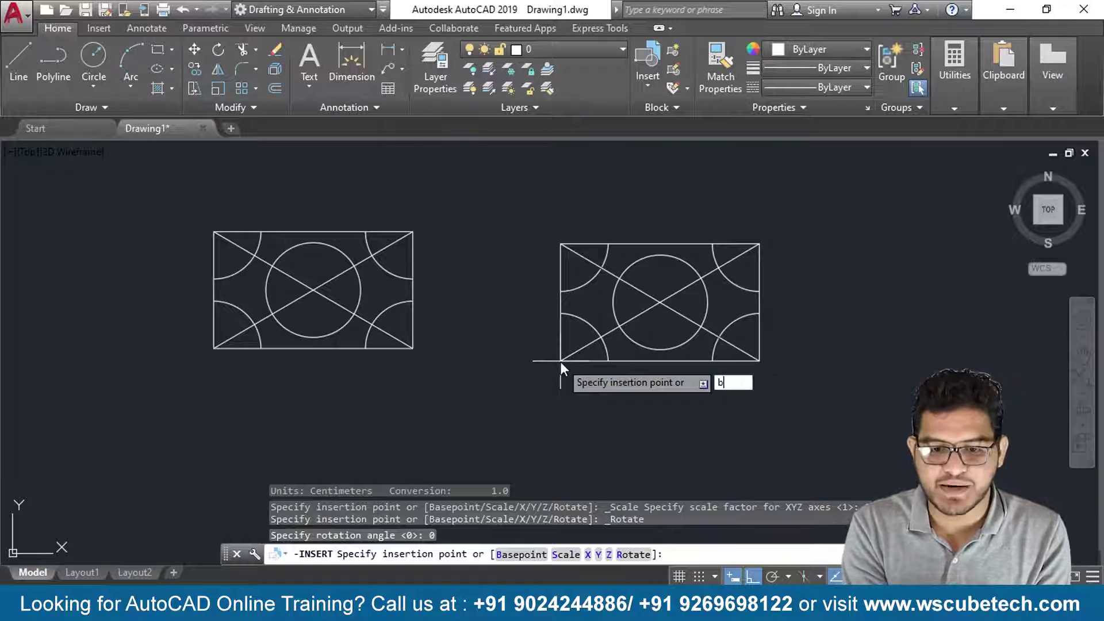
{"action": "key", "text": "Return"}
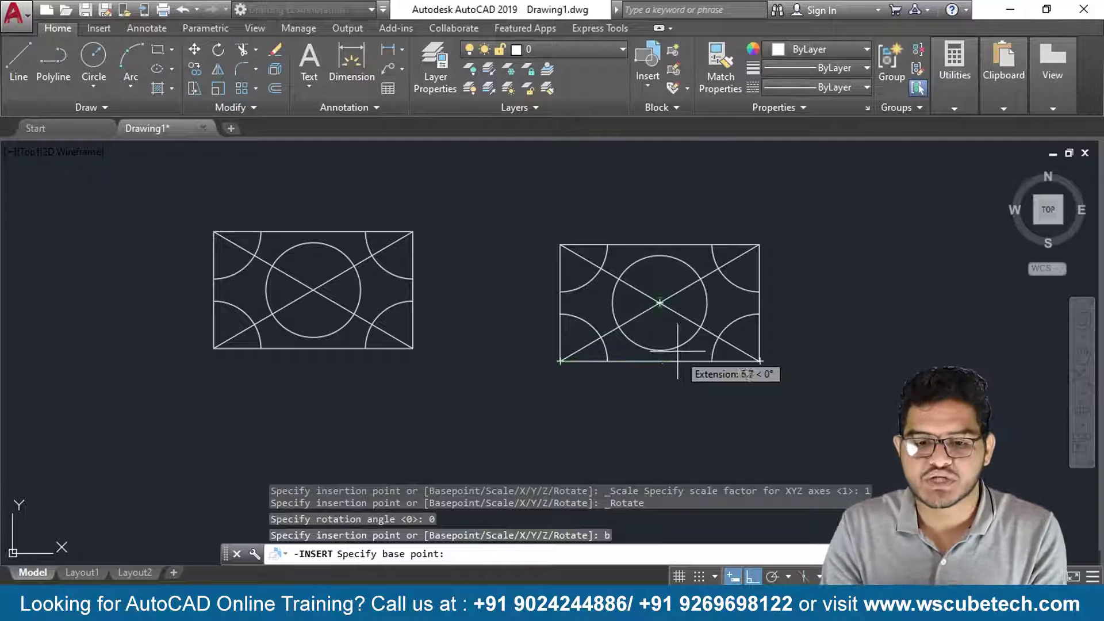
{"action": "left_click", "coordinate": [661, 303]}
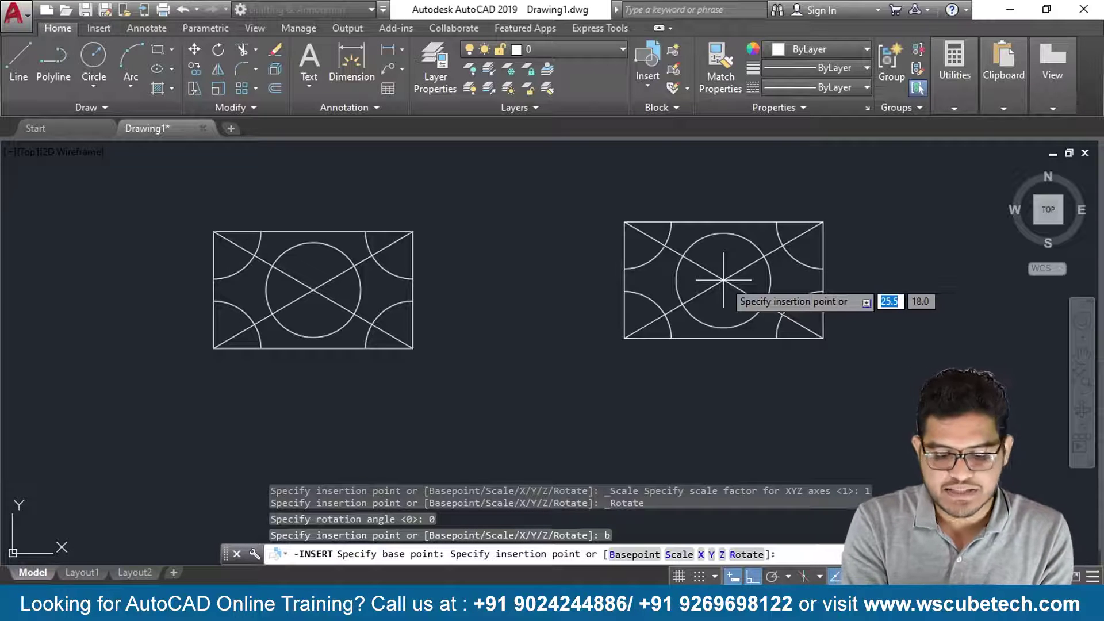
{"action": "type", "text": "s"}
{"action": "key", "text": "Return"}
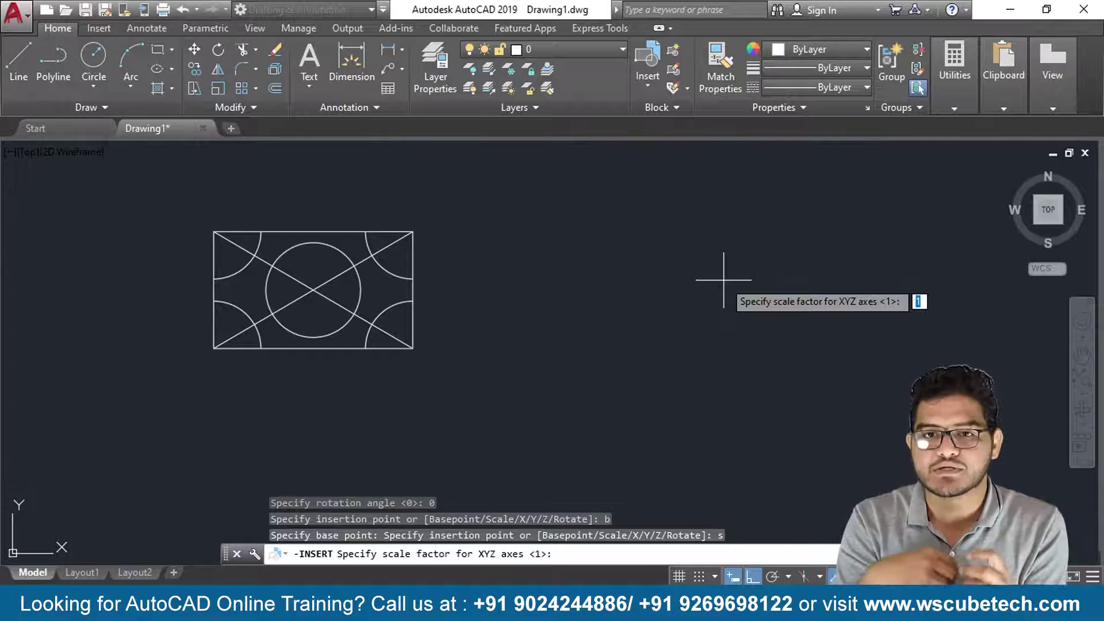
Step: Apply a uniform scale of 2, then switch to a separate X scale of 0.5
{"action": "type", "text": "2"}
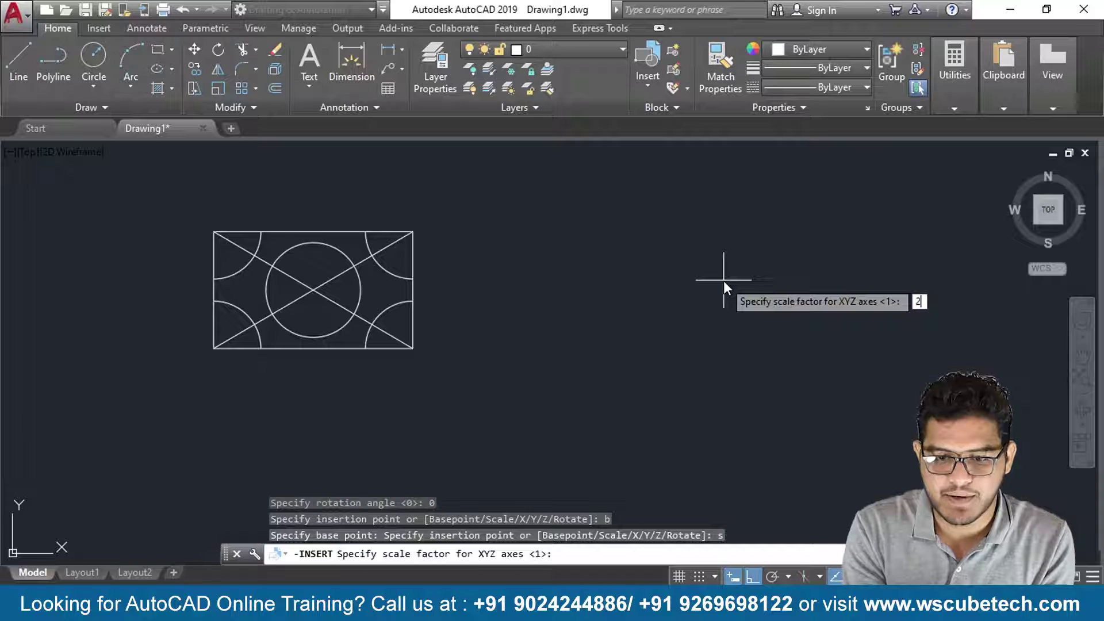
{"action": "key", "text": "Return"}
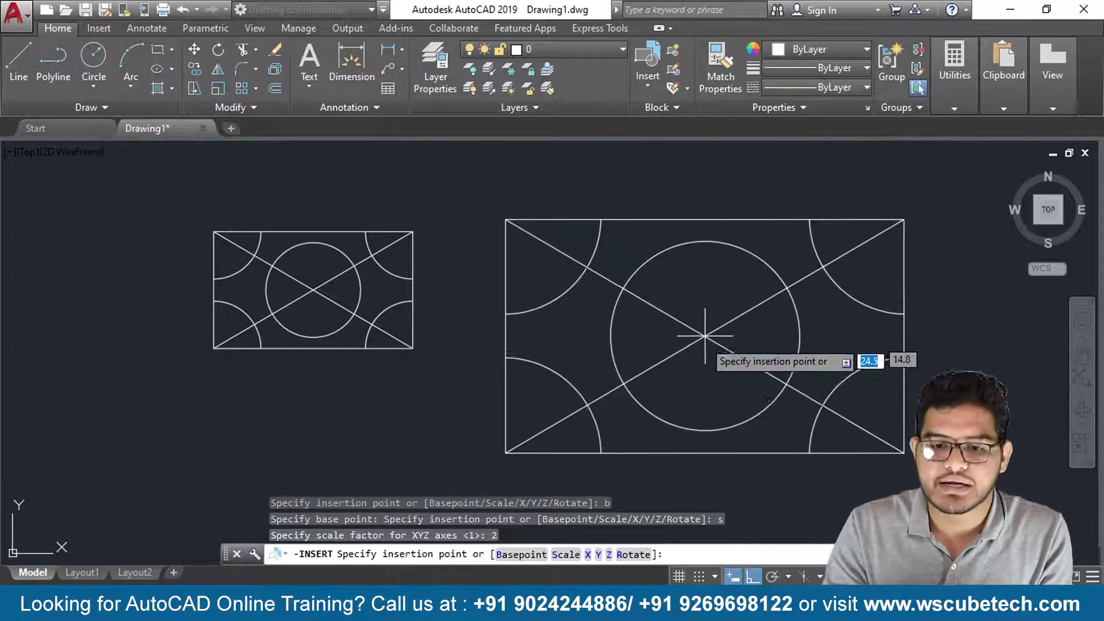
{"action": "middle_click_drag", "start_coordinate": [698, 315], "coordinate": [608, 313]}
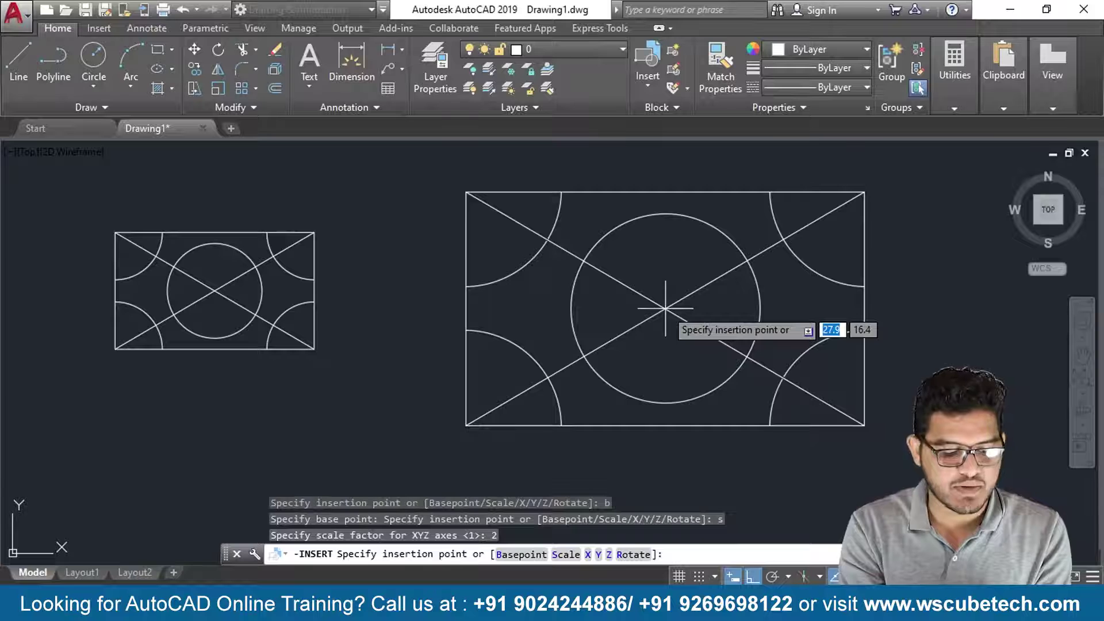
{"action": "type", "text": "x"}
{"action": "key", "text": "Return"}
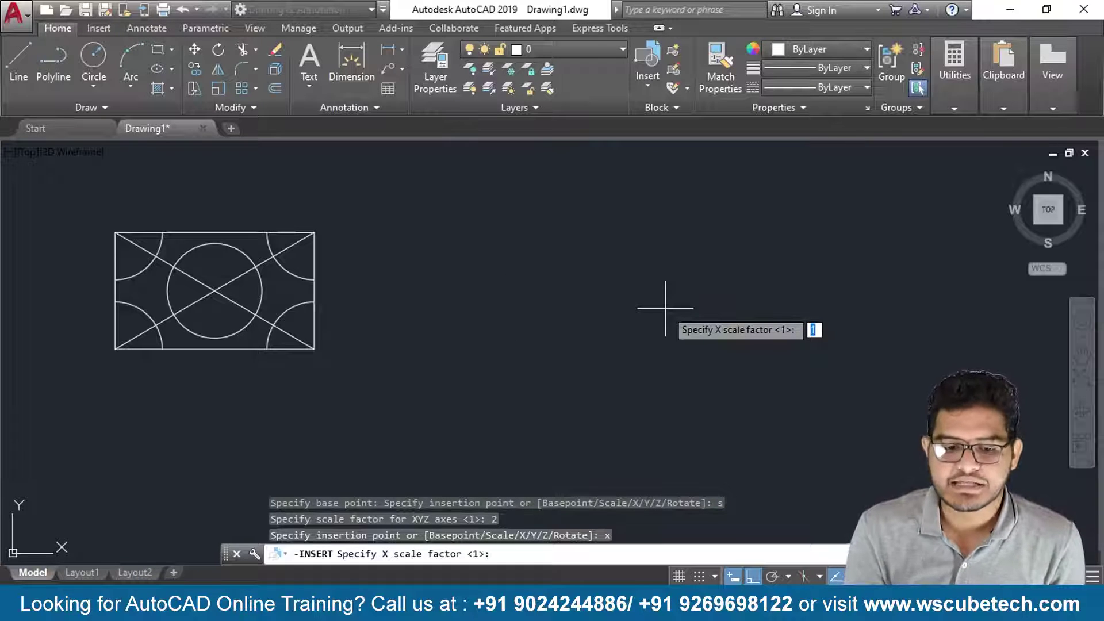
{"action": "type", "text": "0.5"}
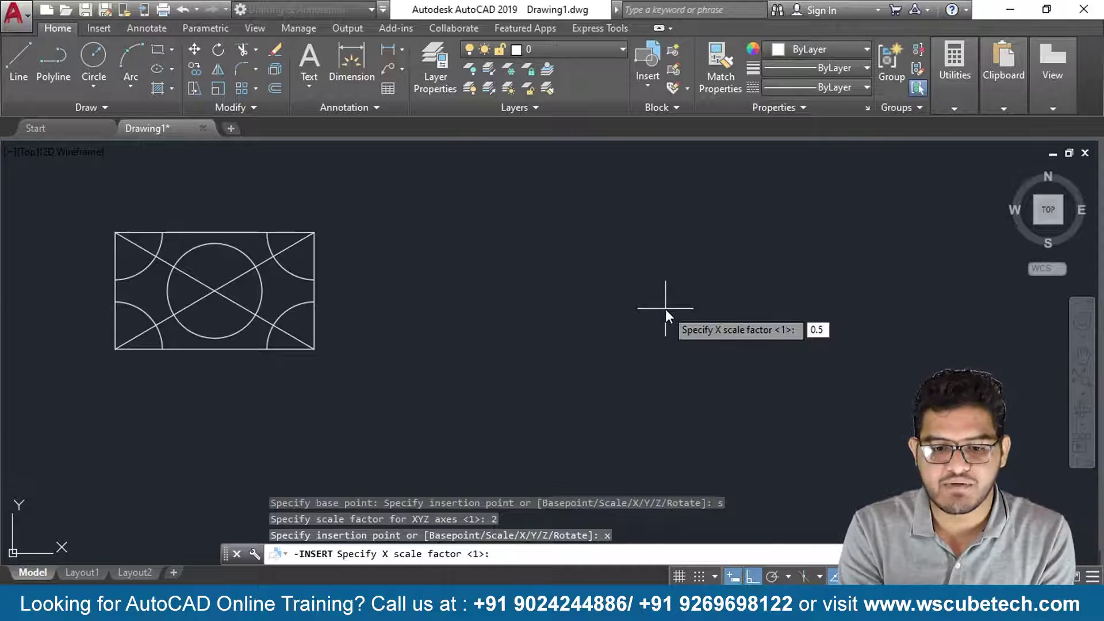
Step: Set both the X and Y scale factors of the block to 0.5
{"action": "key", "text": "Return"}
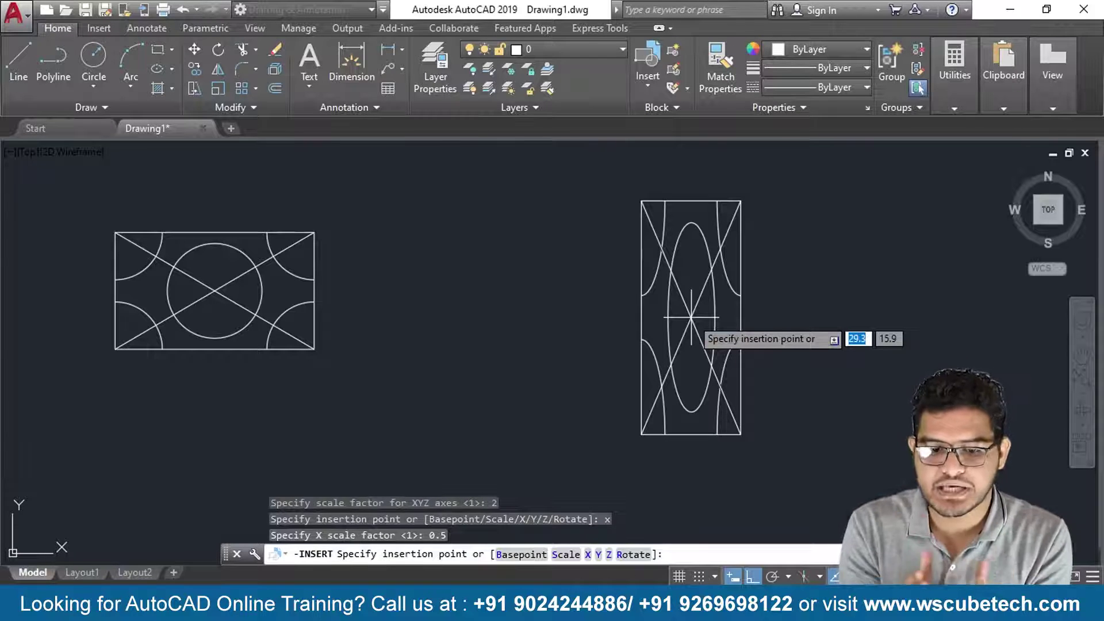
{"action": "type", "text": "y"}
{"action": "key", "text": "Return"}
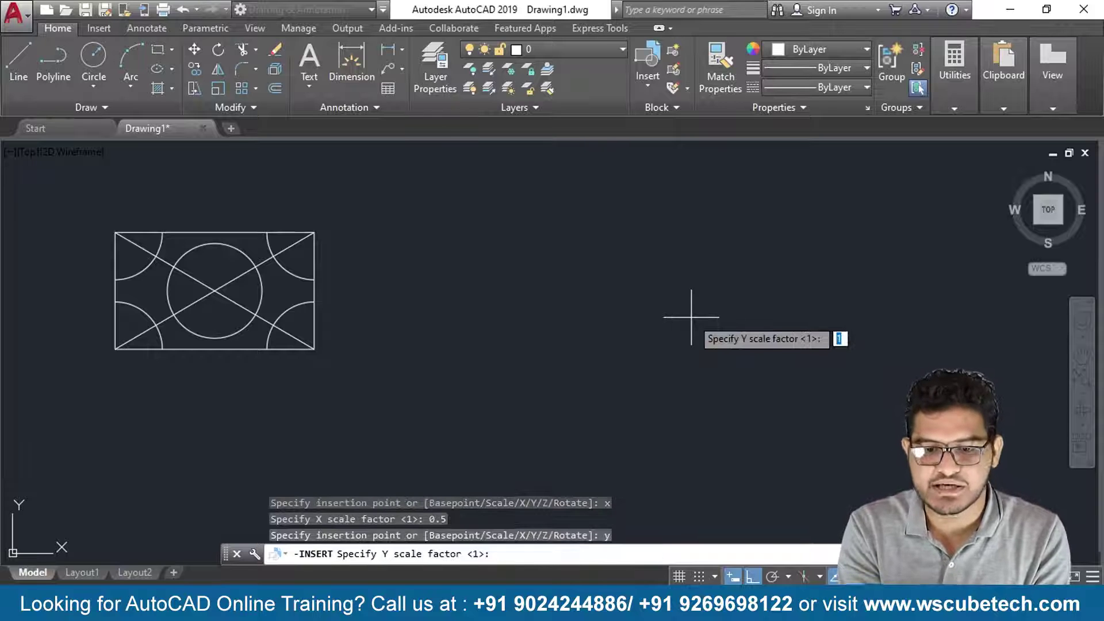
{"action": "type", "text": "0.5"}
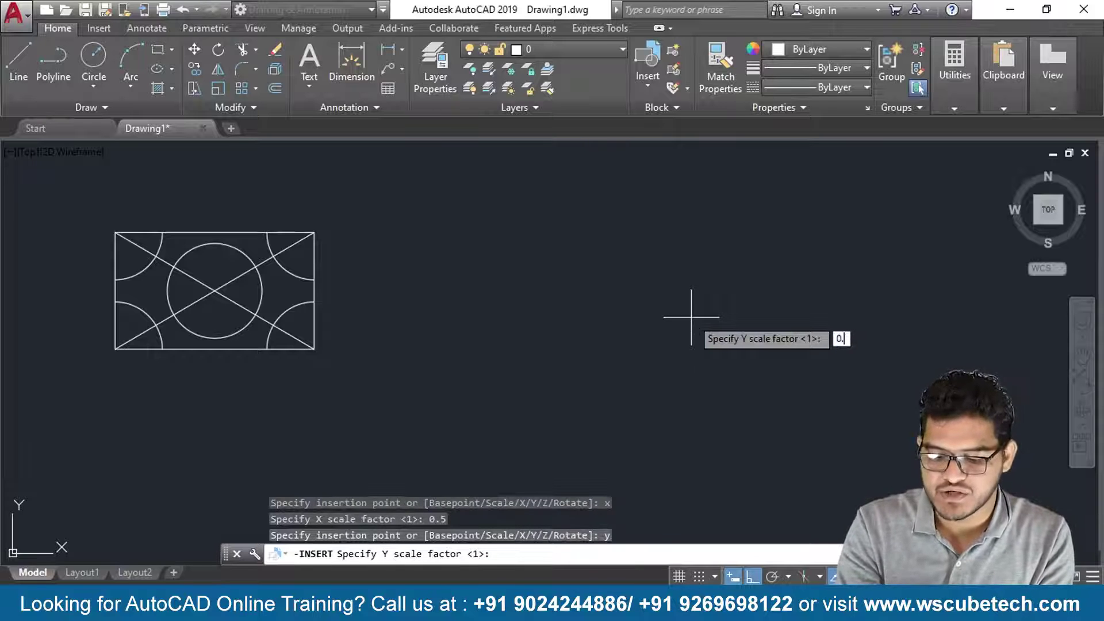
{"action": "key", "text": "Return"}
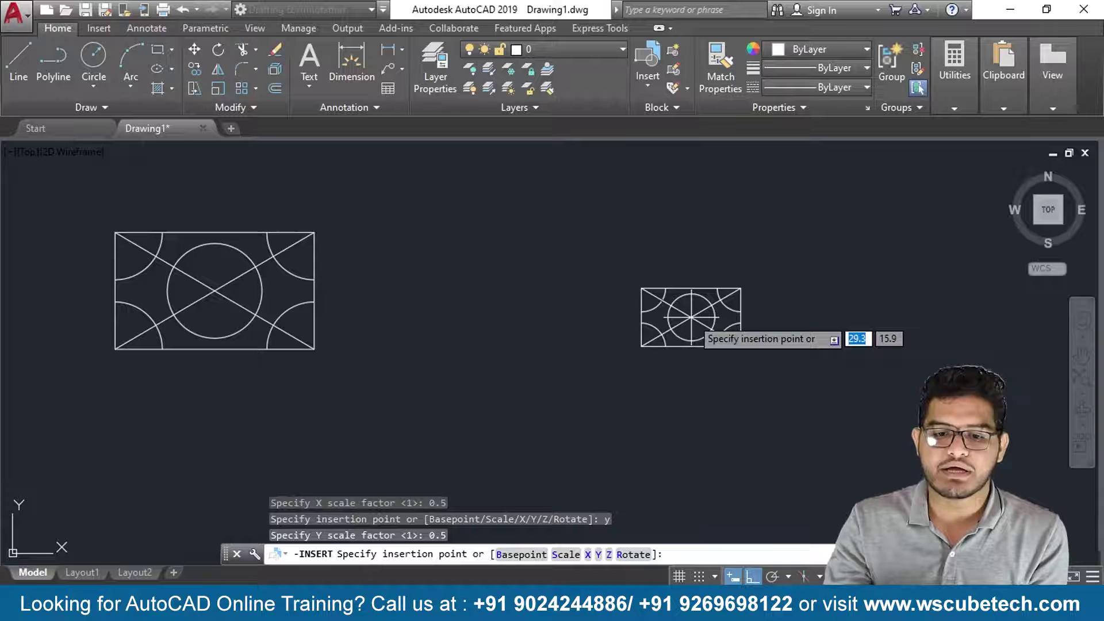
Step: Place the half-scale auto block to the right of the full-size original
{"action": "scroll", "coordinate": [687, 314], "scroll_direction": "up", "scroll_amount": 4}
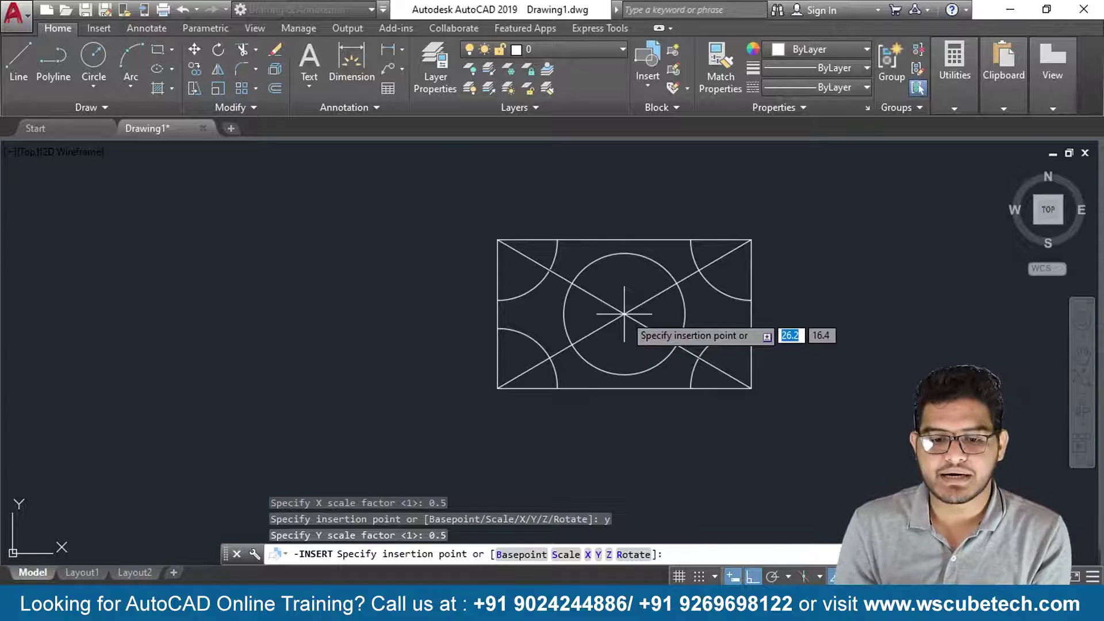
{"action": "key", "text": "Return"}
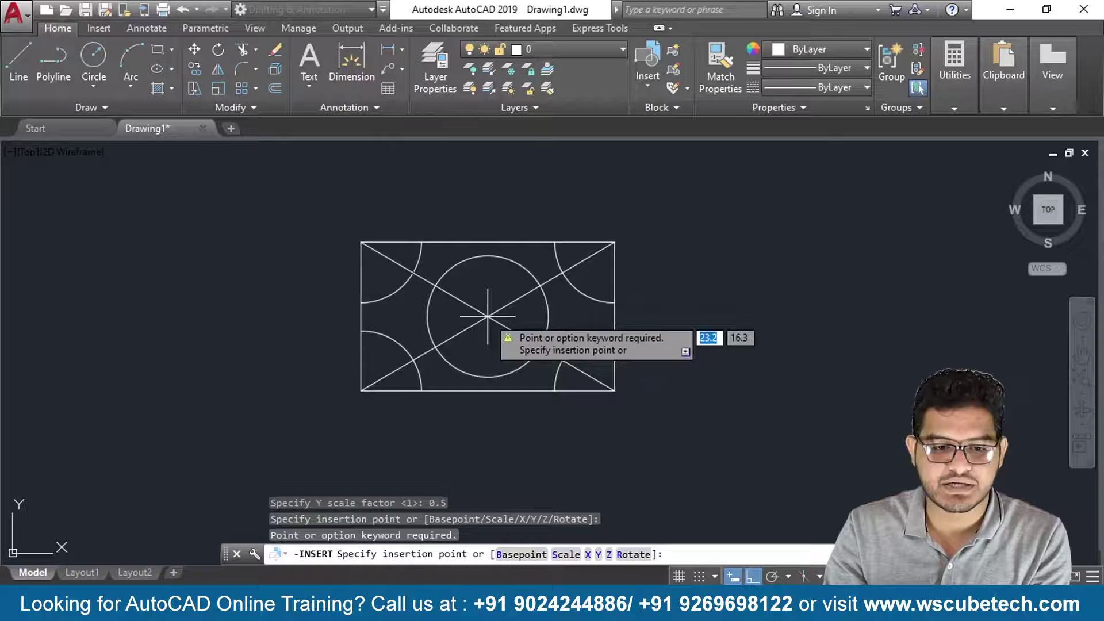
{"action": "left_click", "coordinate": [487, 316]}
{"action": "scroll", "coordinate": [708, 315], "scroll_direction": "down", "scroll_amount": 4}
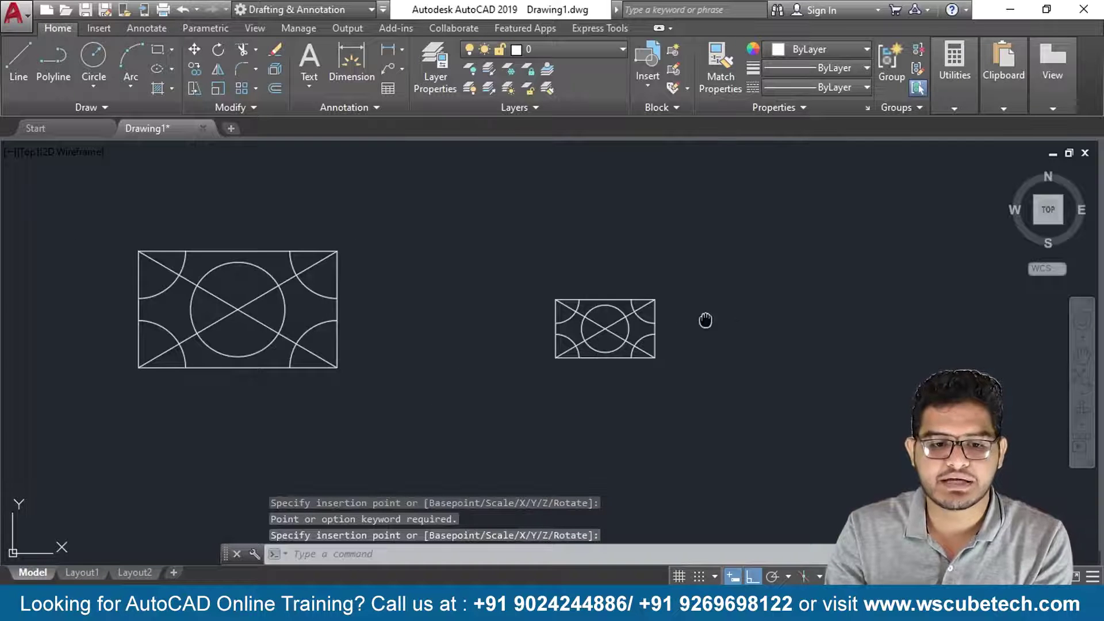
{"action": "middle_click_drag", "start_coordinate": [706, 319], "coordinate": [875, 287]}
{"action": "left_click", "coordinate": [654, 77]}
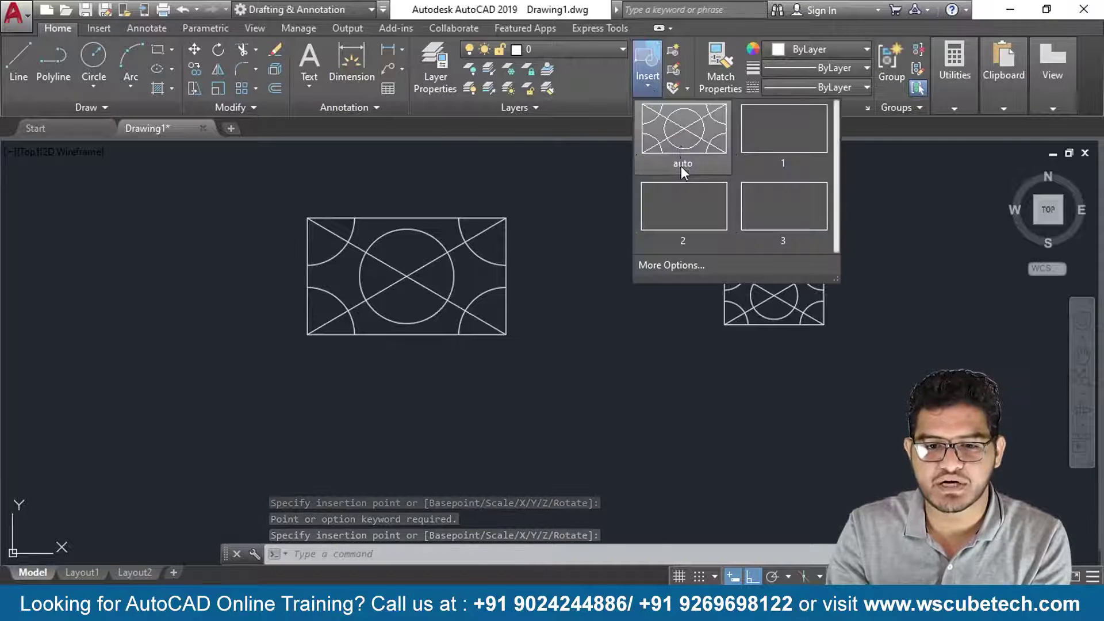
Step: Insert another auto block rotated 60° with Ortho off, right of the small copy
{"action": "left_click", "coordinate": [683, 128]}
{"action": "middle_click_drag", "start_coordinate": [666, 338], "coordinate": [170, 383]}
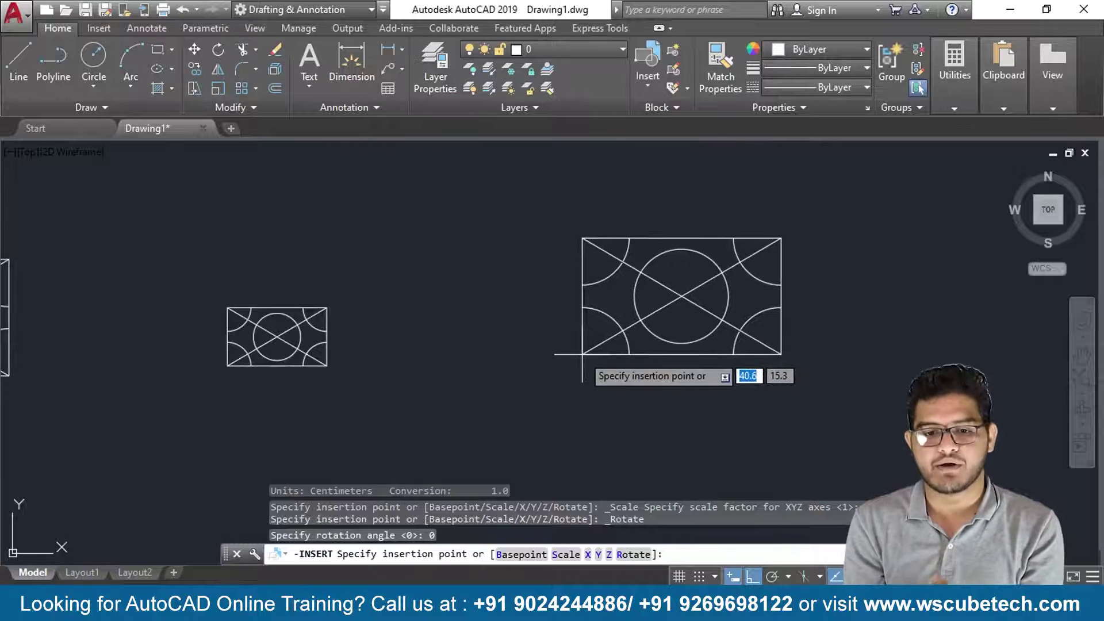
{"action": "type", "text": "r"}
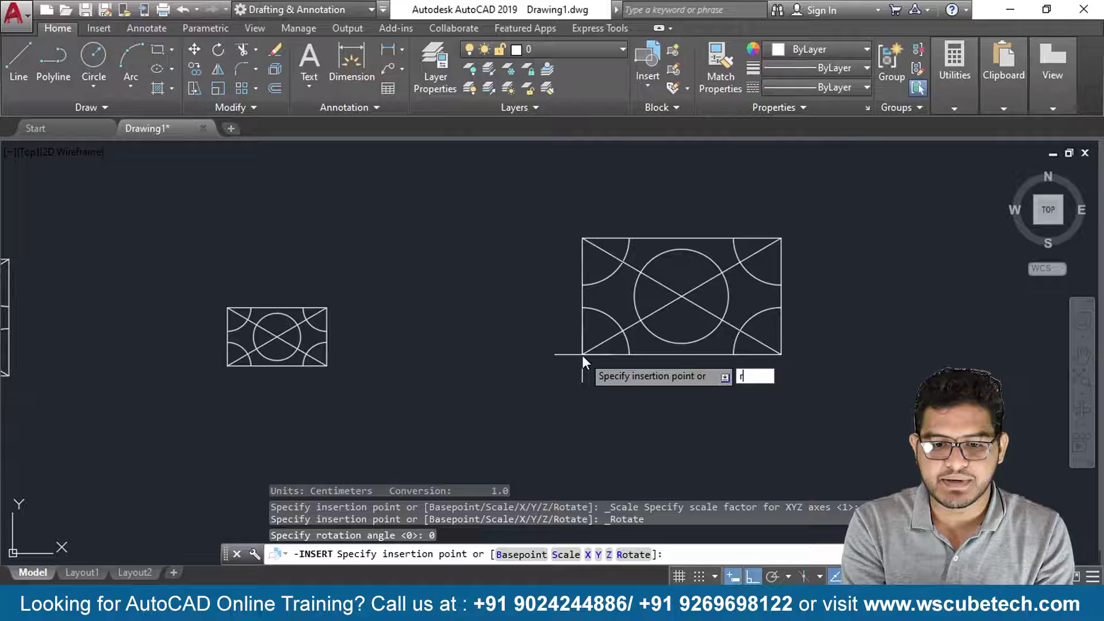
{"action": "key", "text": "Return"}
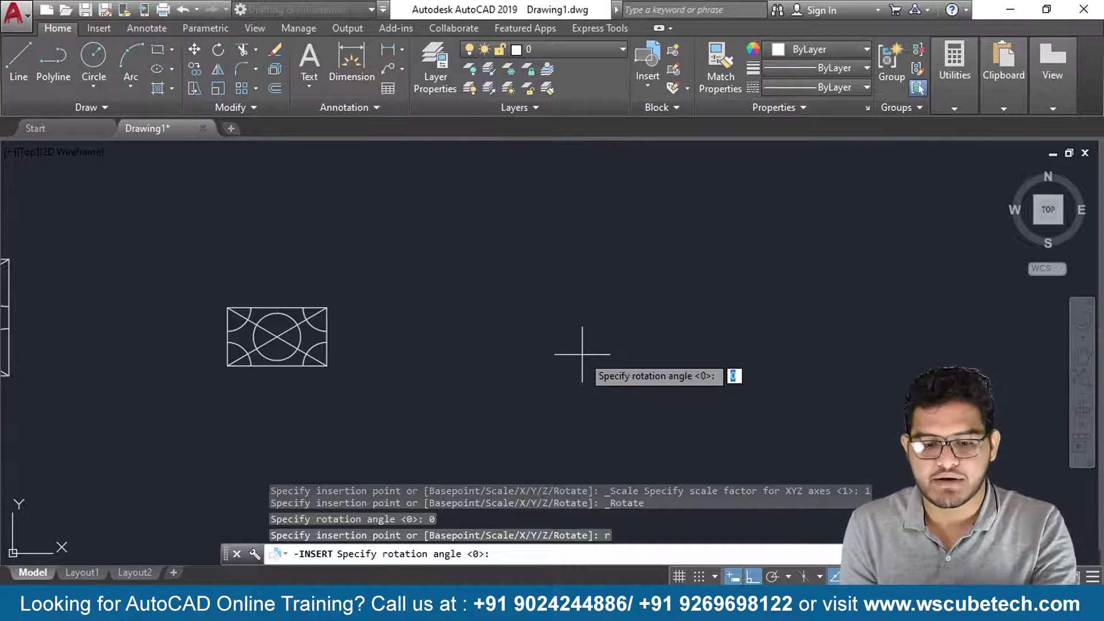
{"action": "key", "text": "F8"}
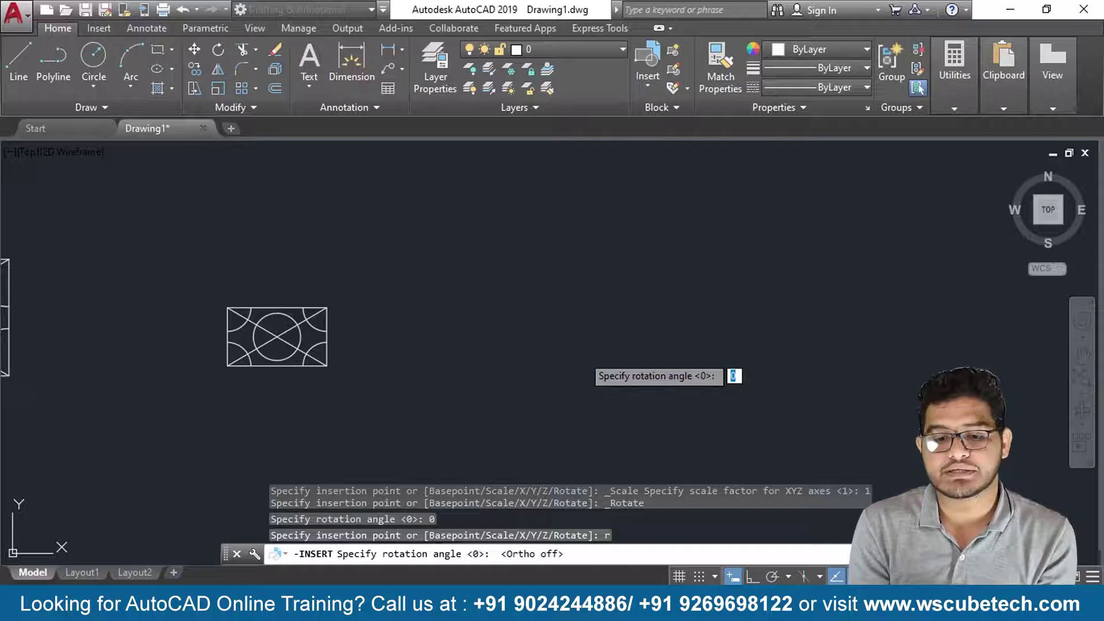
{"action": "type", "text": "60"}
{"action": "key", "text": "Return"}
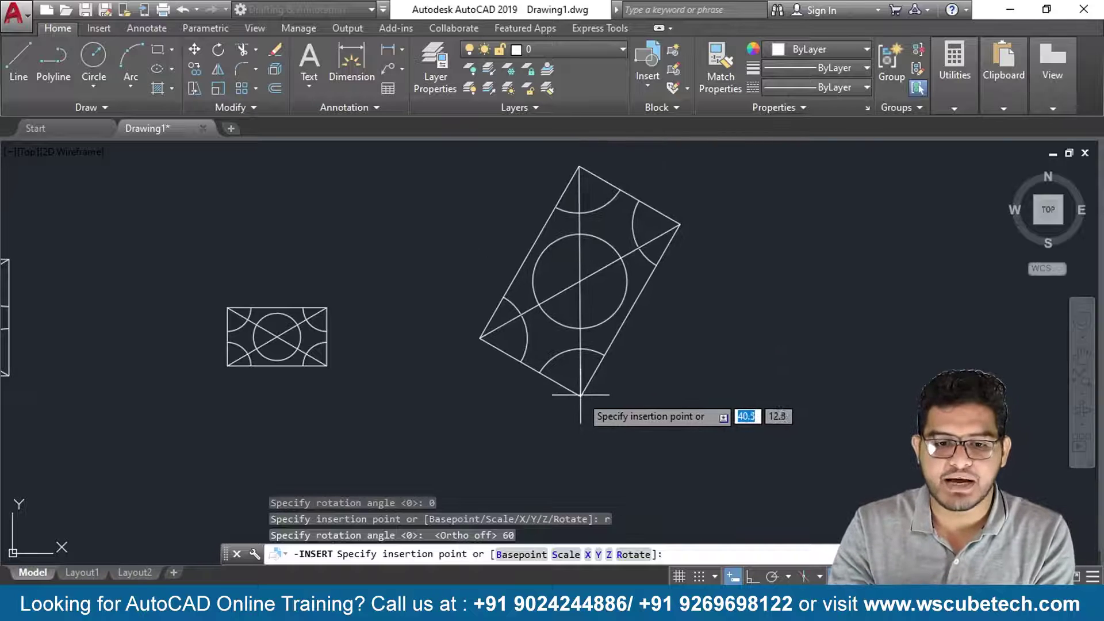
{"action": "left_click", "coordinate": [582, 393]}
{"action": "left_click", "coordinate": [19, 64]}
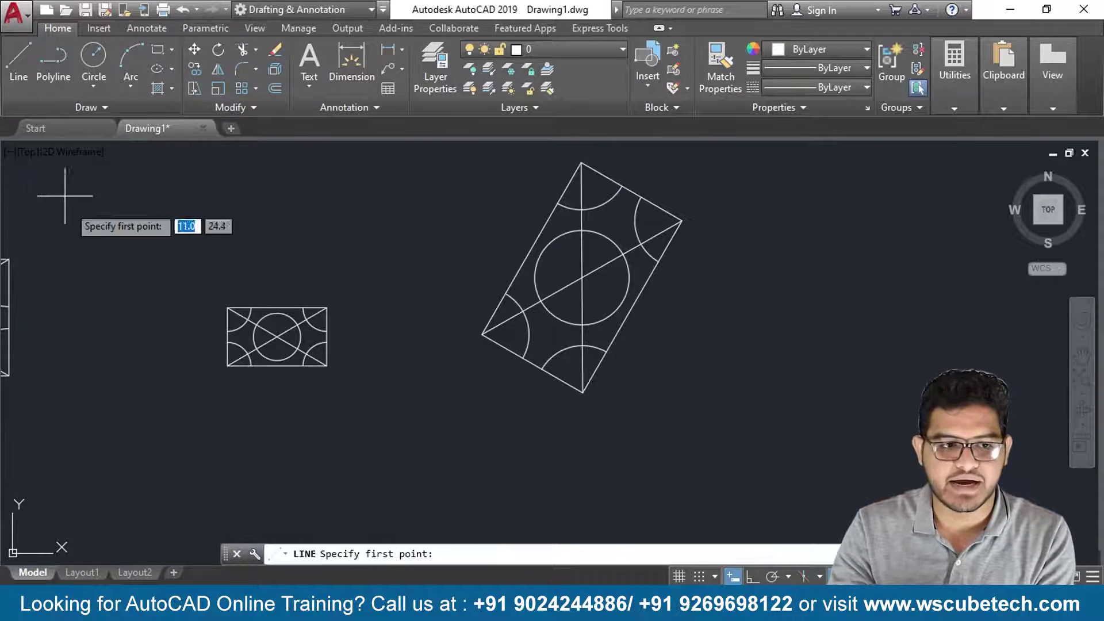
Step: Draw a horizontal line rightward from the rotated block's bottom corner
{"action": "left_click", "coordinate": [582, 392]}
{"action": "left_click", "coordinate": [847, 392]}
{"action": "key", "text": "Return"}
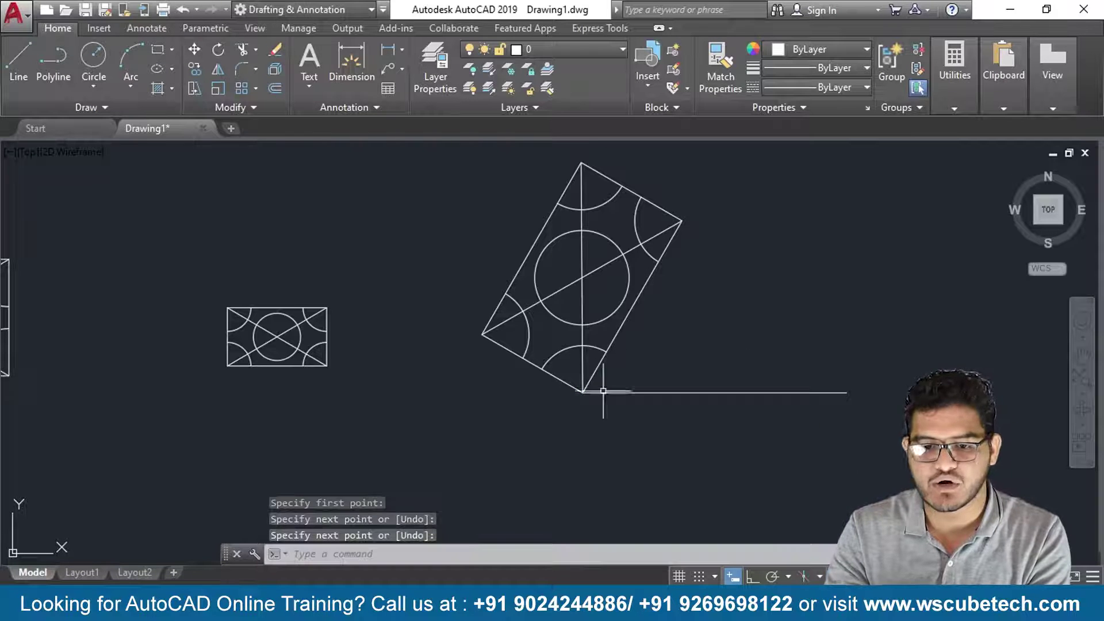
Step: Add a 60° angular dimension between the horizontal line and the block's lower edge
{"action": "left_click", "coordinate": [402, 50]}
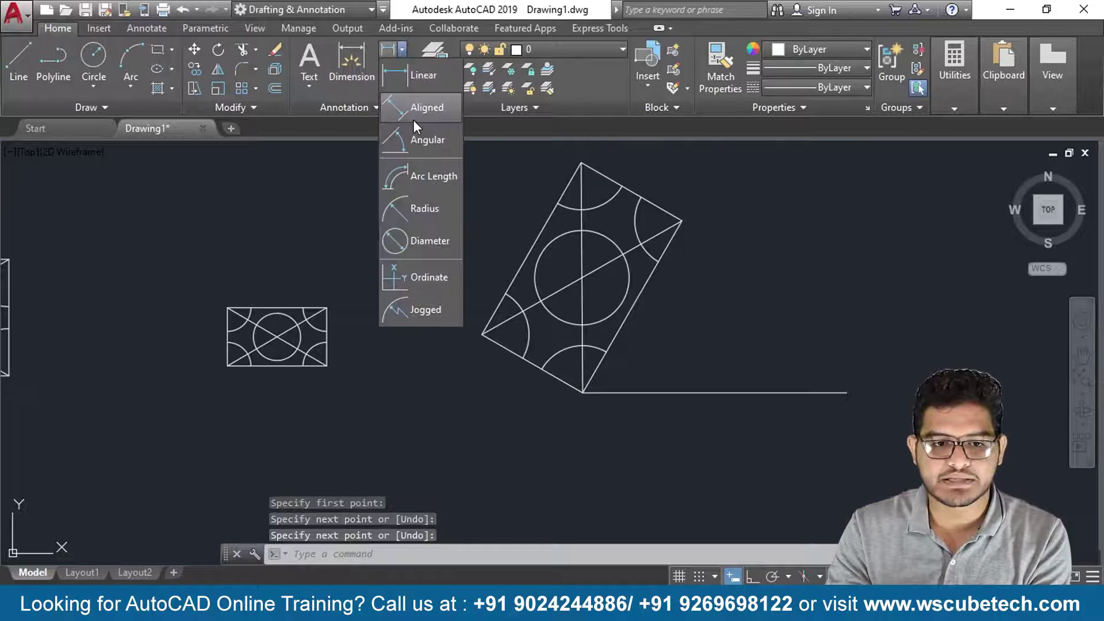
{"action": "left_click", "coordinate": [434, 139]}
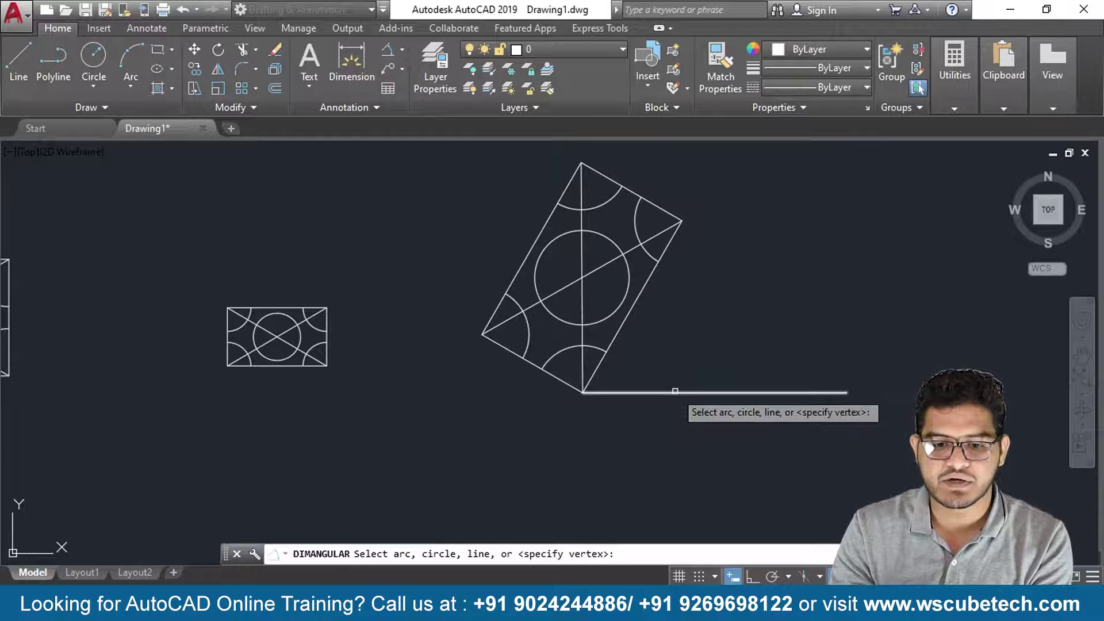
{"action": "left_click", "coordinate": [673, 393]}
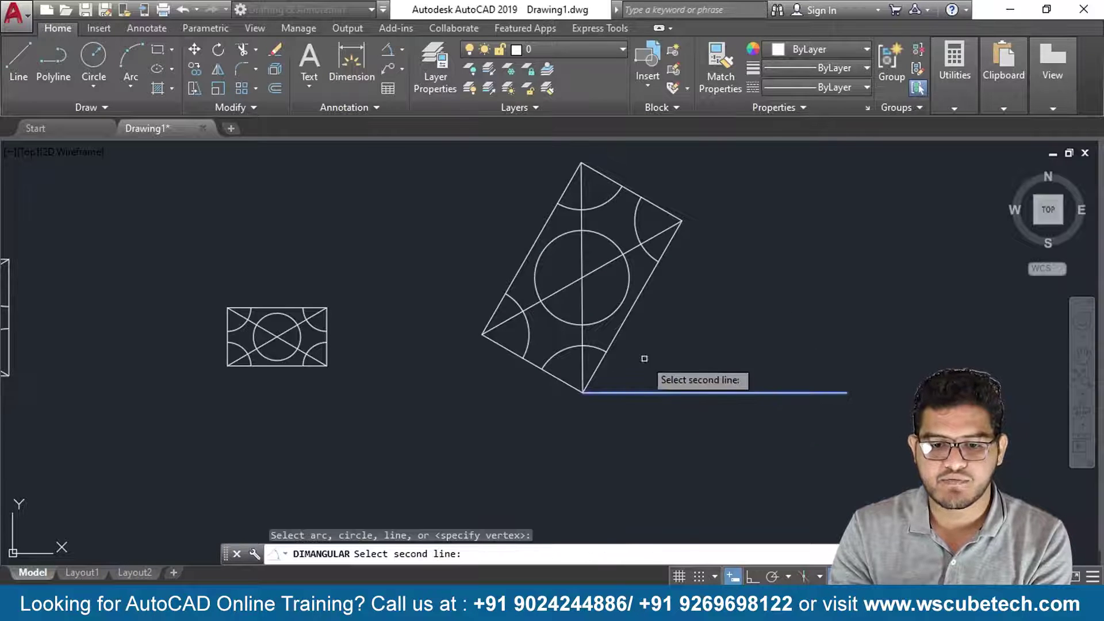
{"action": "left_click", "coordinate": [619, 330]}
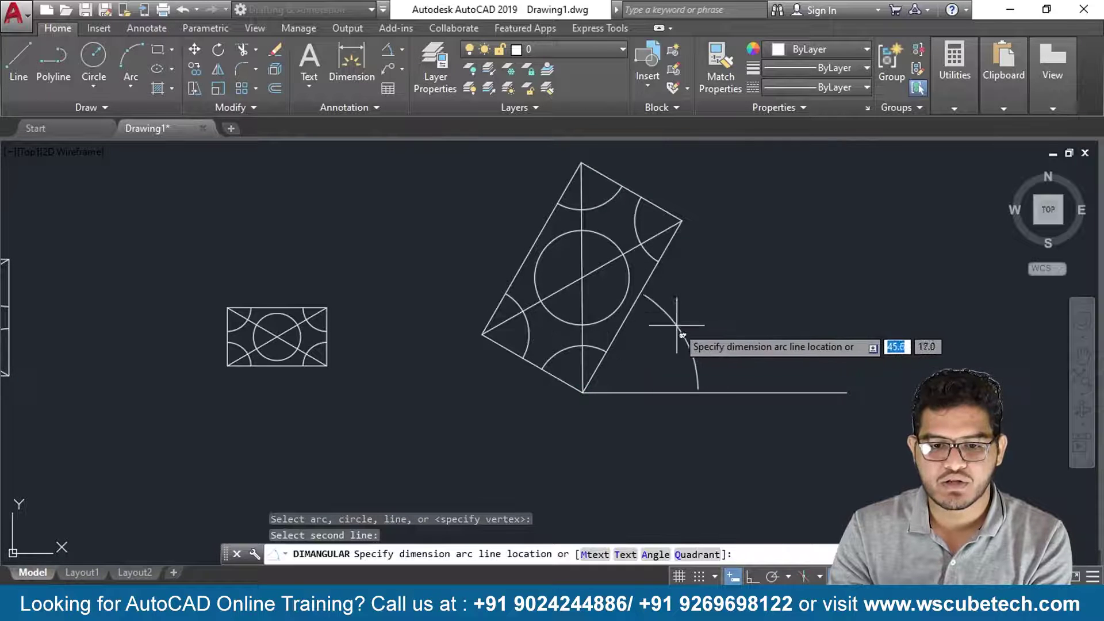
{"action": "left_click", "coordinate": [733, 298]}
{"action": "scroll", "coordinate": [789, 282], "scroll_direction": "up", "scroll_amount": 3}
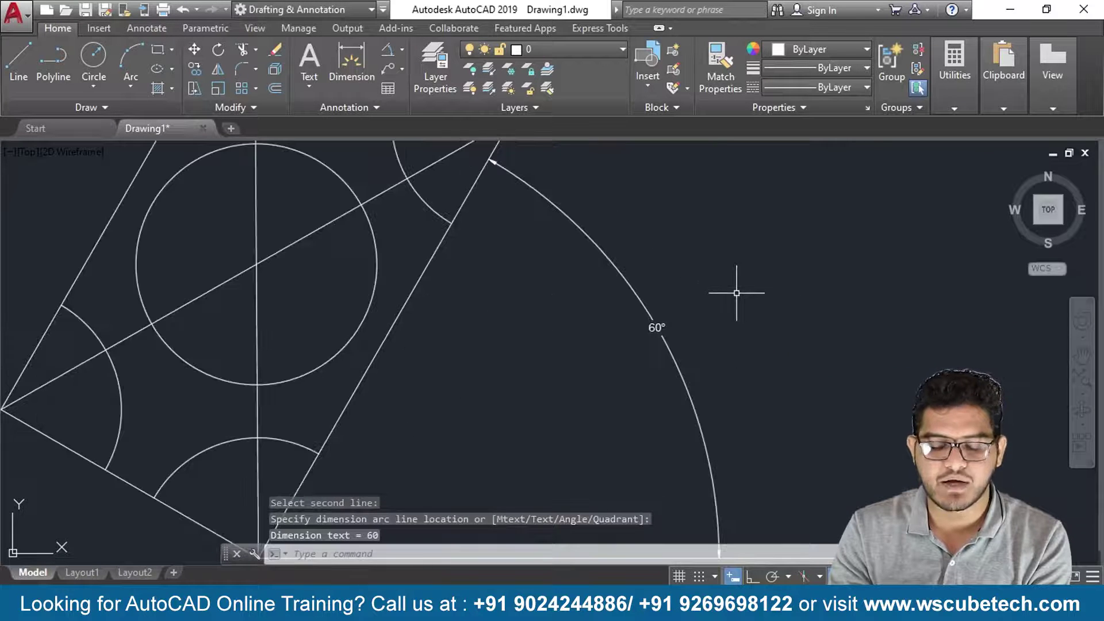
{"action": "scroll", "coordinate": [736, 300], "scroll_direction": "down", "scroll_amount": 2}
{"action": "scroll", "coordinate": [793, 311], "scroll_direction": "down", "scroll_amount": 2}
{"action": "scroll", "coordinate": [633, 270], "scroll_direction": "down", "scroll_amount": 1}
{"action": "scroll", "coordinate": [409, 253], "scroll_direction": "down", "scroll_amount": 1}
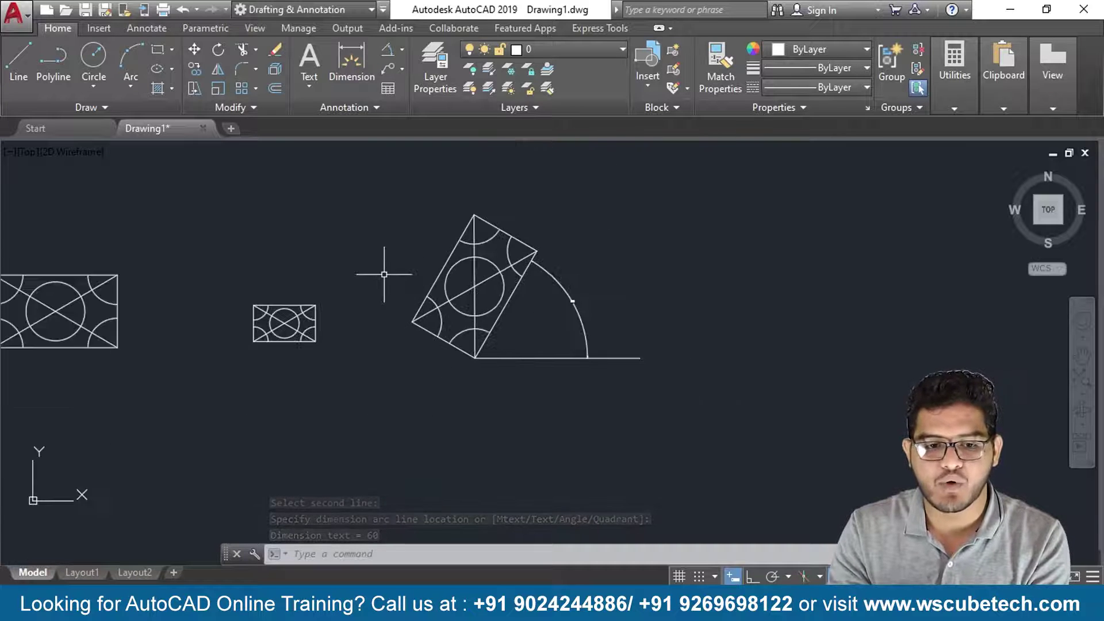
{"action": "middle_click_drag", "start_coordinate": [410, 278], "coordinate": [624, 286]}
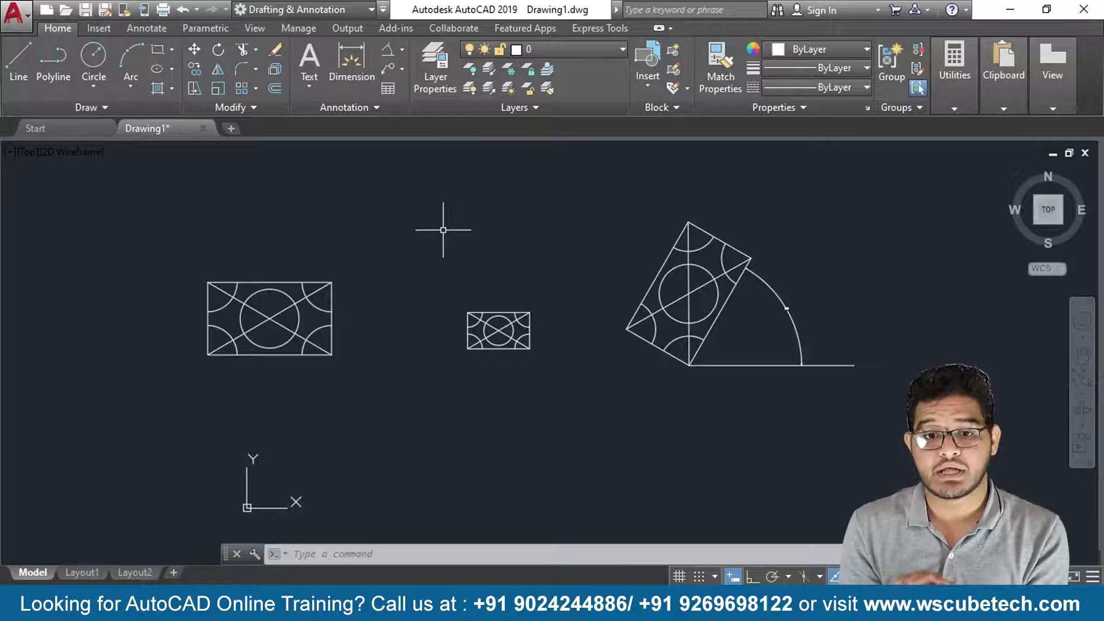
{"action": "left_click", "coordinate": [650, 81]}
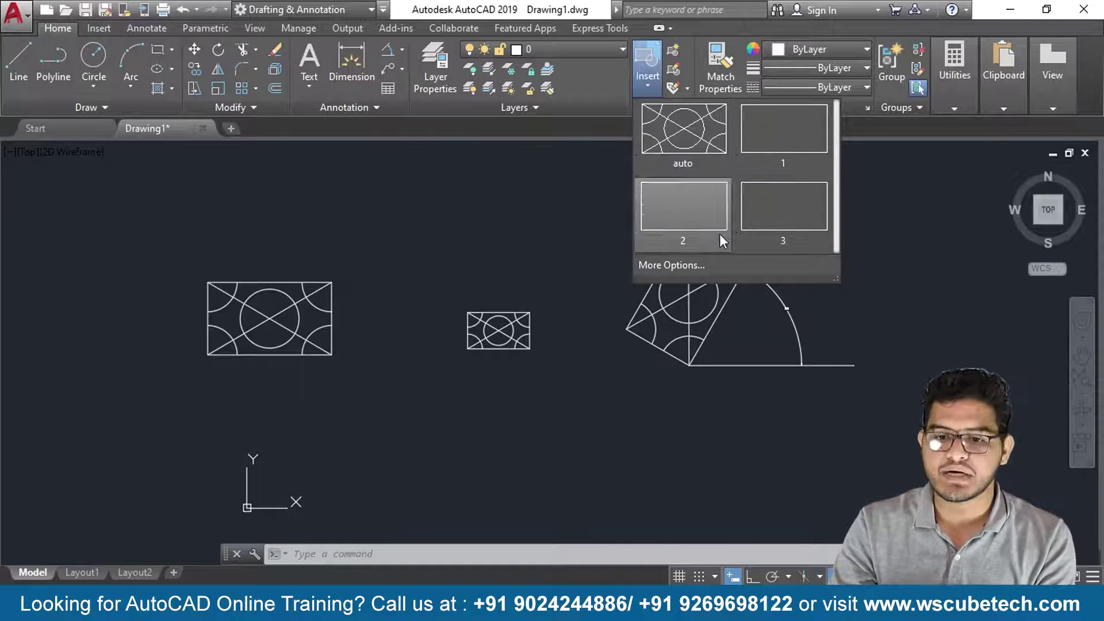
{"action": "left_click", "coordinate": [685, 264]}
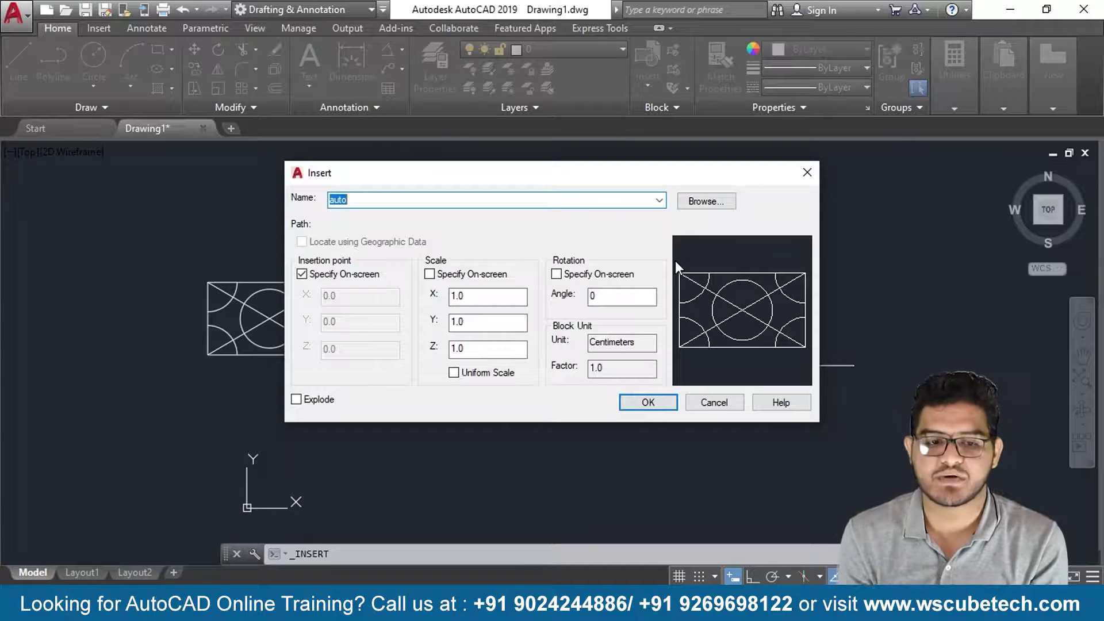
{"action": "left_click", "coordinate": [301, 276]}
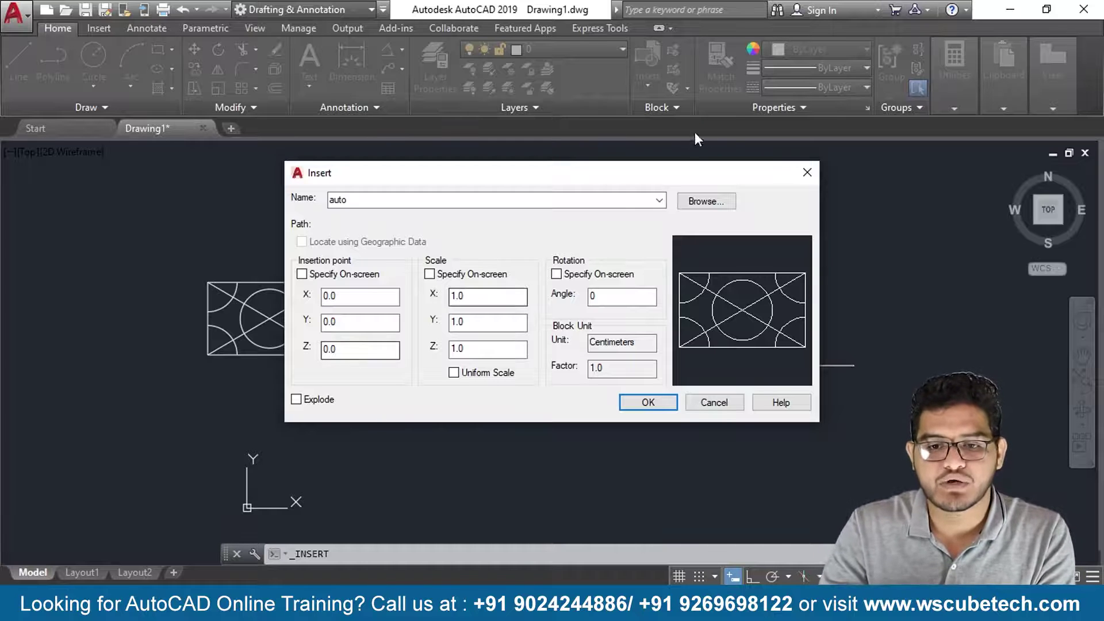
{"action": "left_click", "coordinate": [808, 172]}
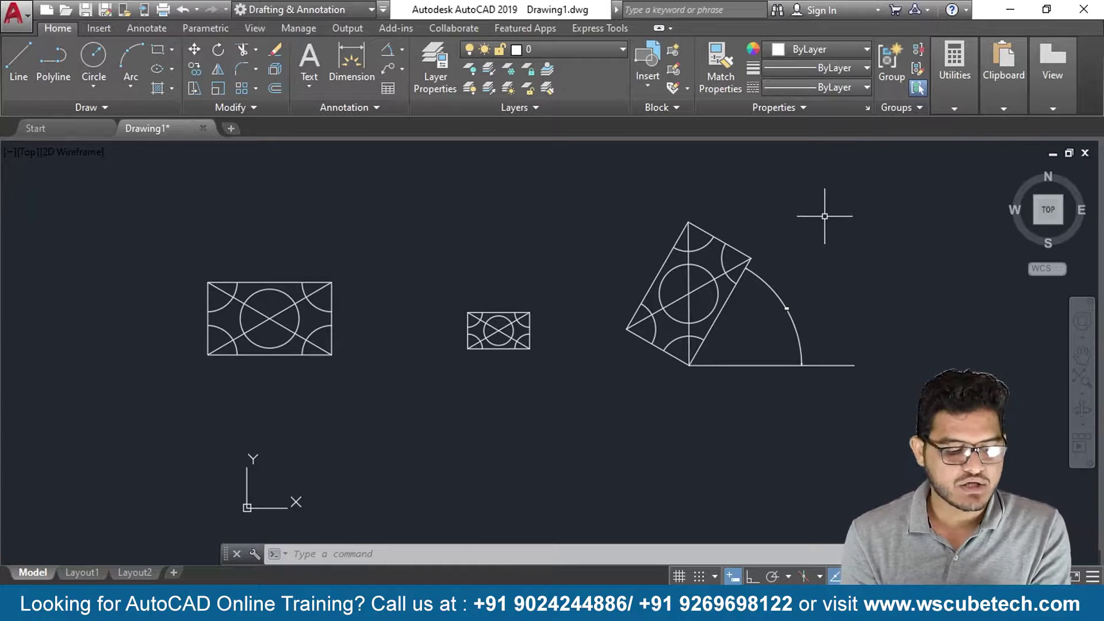
Step: Switch from AutoCAD to the PowerPoint slide show showing the Inserting Blocks slide
{"action": "key", "text": "alt+Tab"}
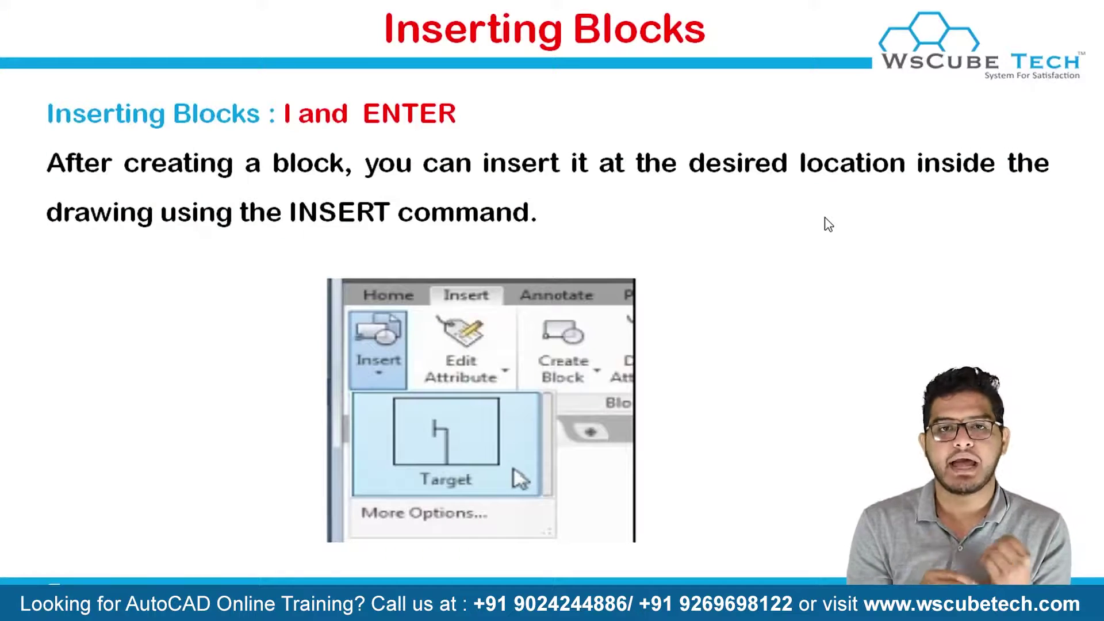